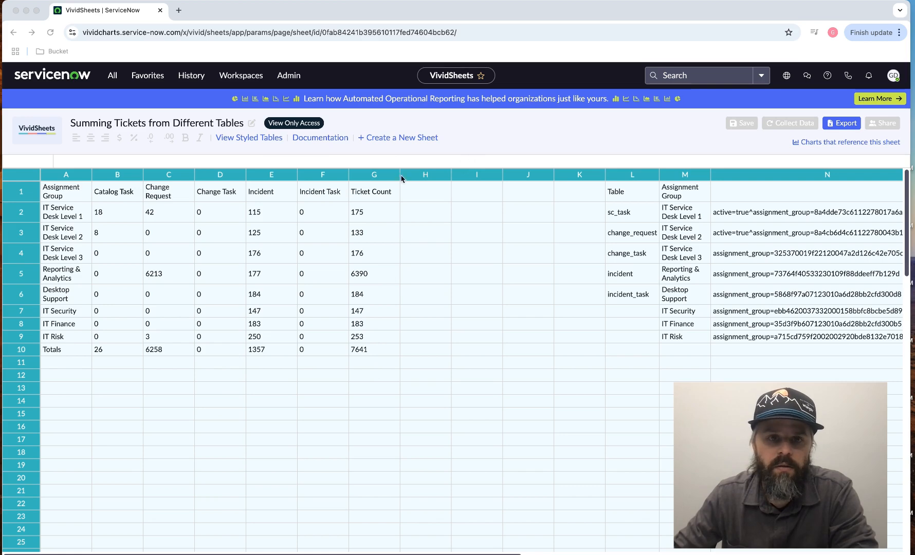
- Review the sheet's Tickets by Team styled table and the list of charts that reference the sheet
{"action": "left_click", "coordinate": [245, 137]}
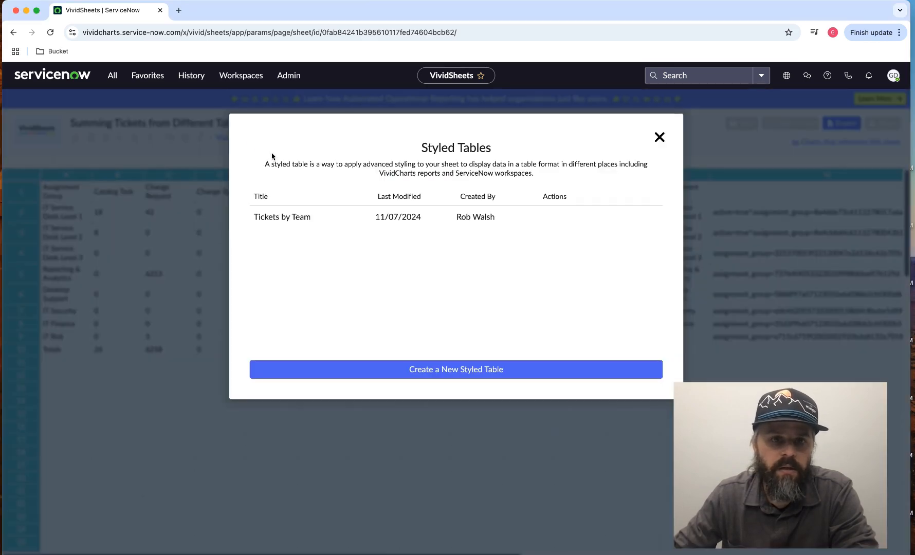
{"action": "left_click", "coordinate": [285, 217]}
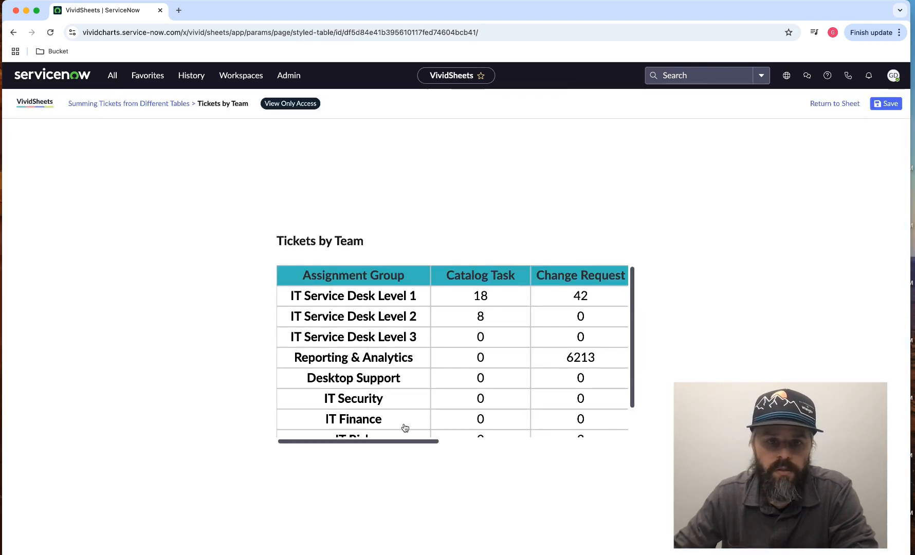
{"action": "left_click_drag", "start_coordinate": [406, 445], "coordinate": [386, 437]}
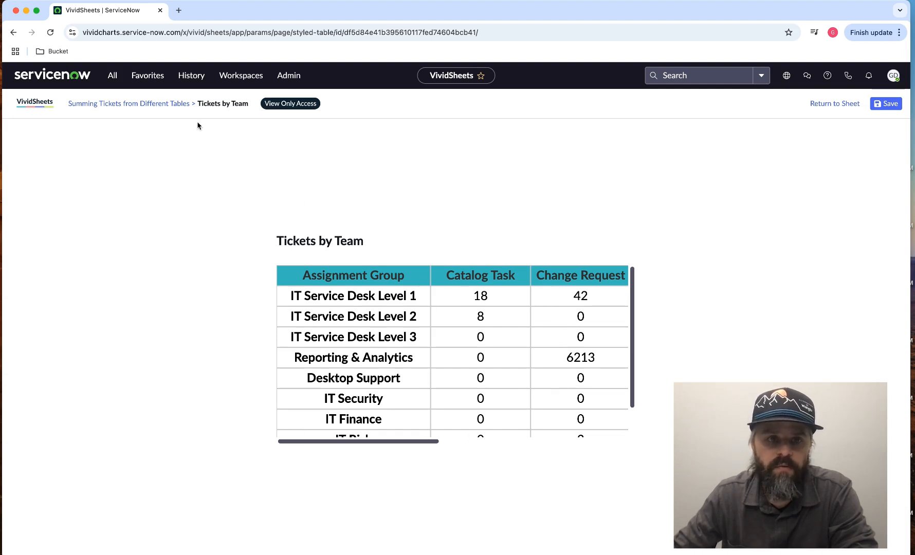
{"action": "left_click", "coordinate": [156, 104]}
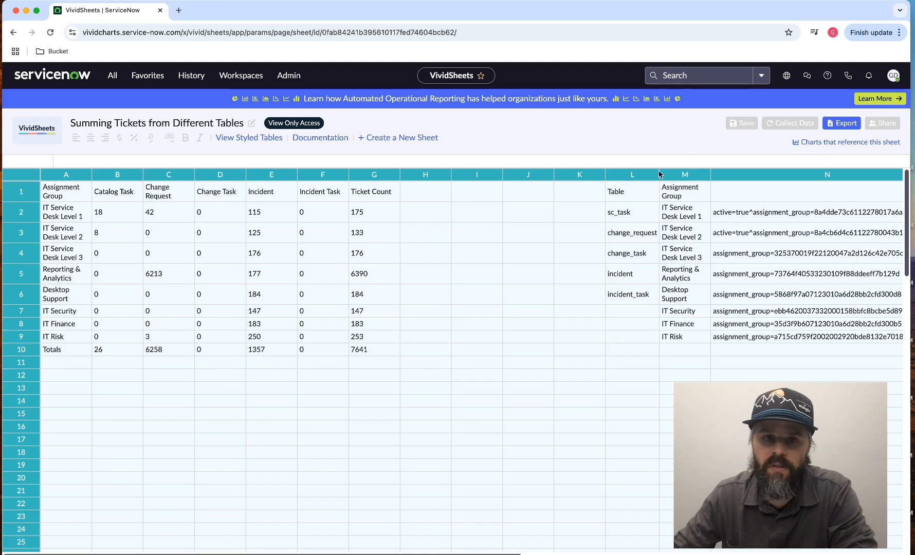
{"action": "left_click", "coordinate": [857, 142]}
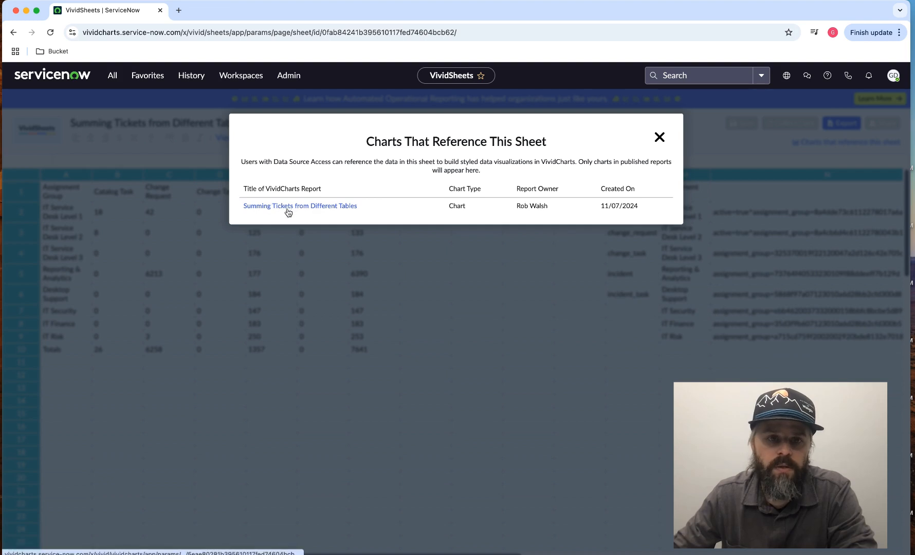
{"action": "left_click", "coordinate": [661, 138]}
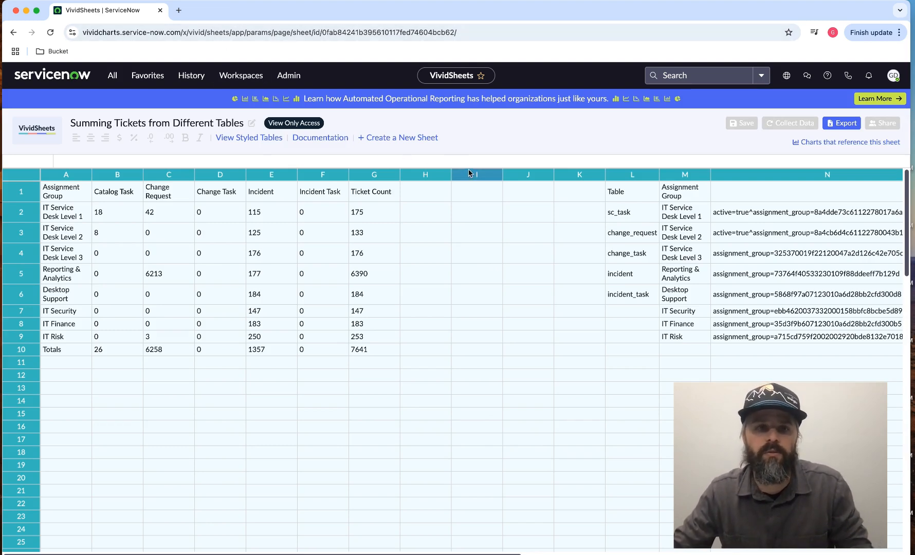
- Open vividcharts.service-now.com in a new browser tab and go to the VividCharts home page
{"action": "left_click", "coordinate": [178, 12]}
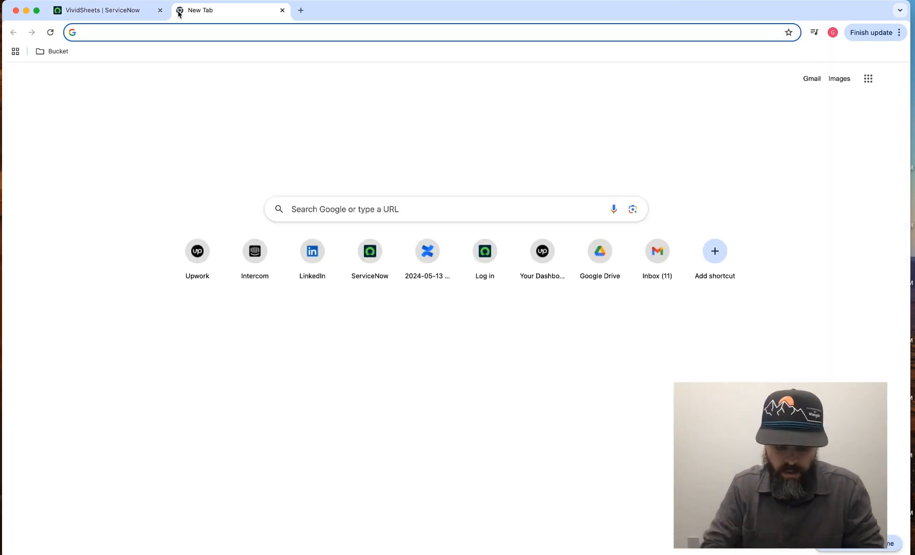
{"action": "type", "text": "vividch"}
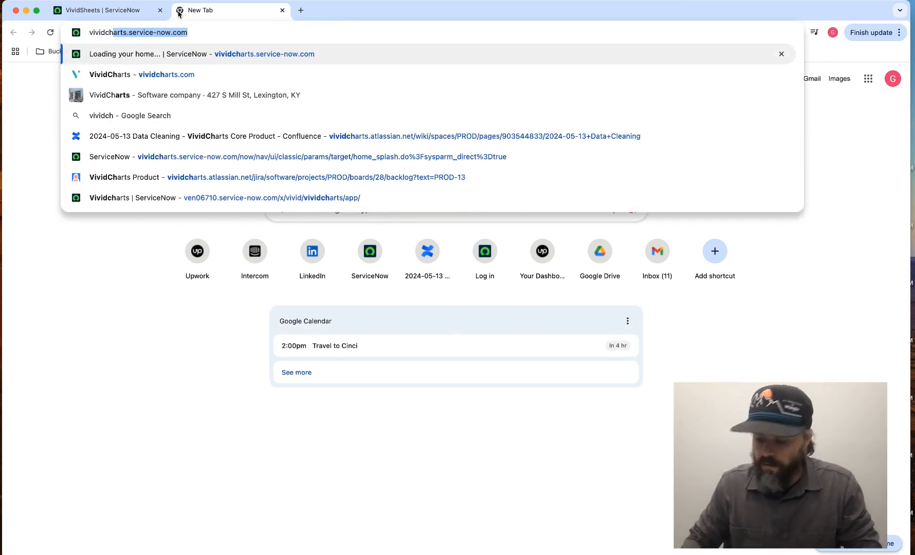
{"action": "key", "text": "Return"}
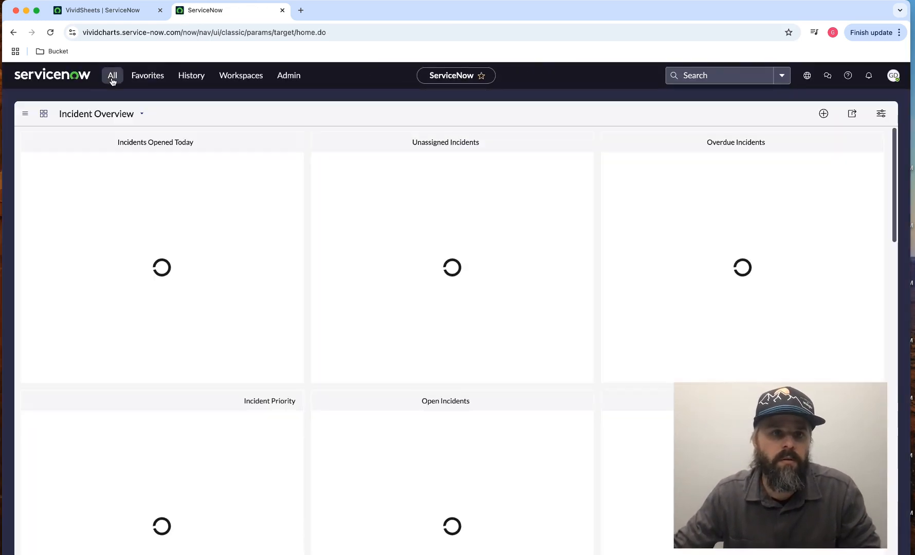
{"action": "left_click", "coordinate": [113, 77]}
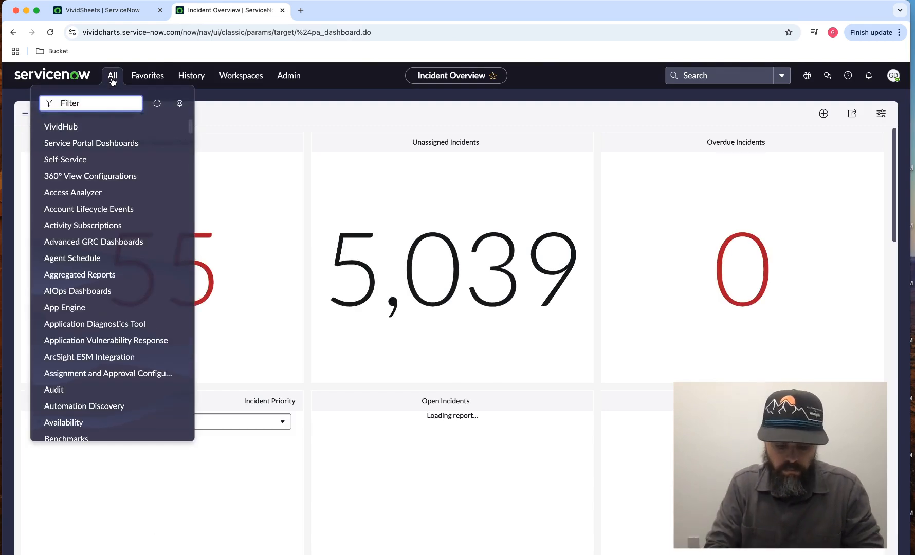
{"action": "type", "text": "vividchar"}
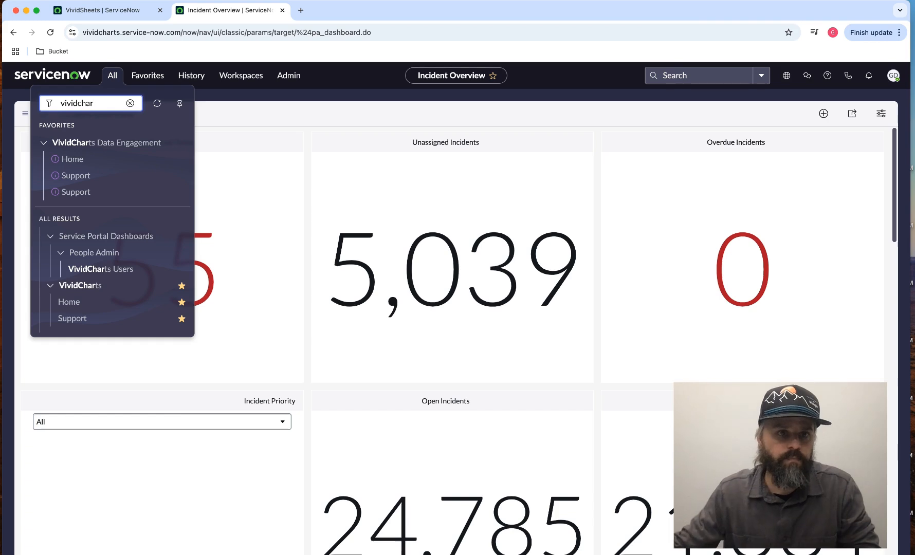
{"action": "left_click", "coordinate": [82, 302]}
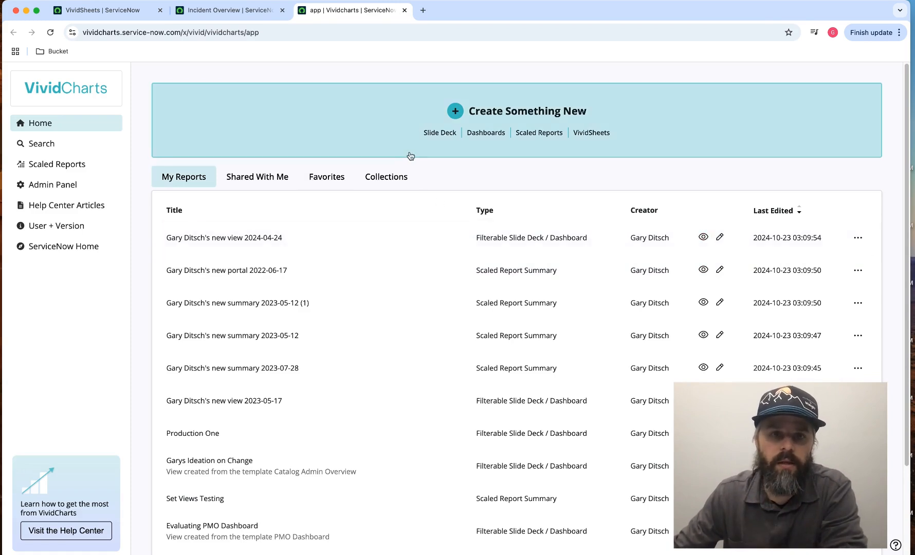
- Create a new Non-Filterable Slide Deck and add a Styled Table chart to Slide 1
{"action": "left_click", "coordinate": [345, 125]}
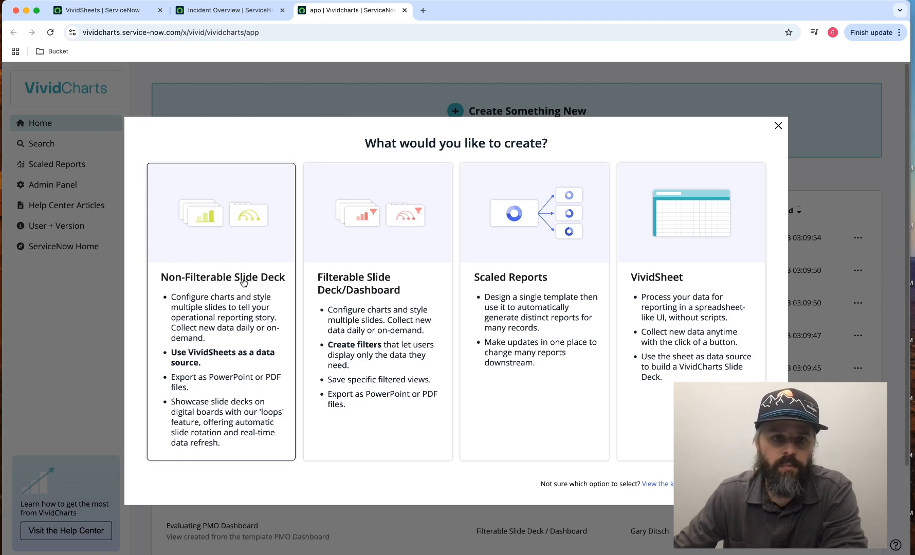
{"action": "left_click", "coordinate": [224, 254]}
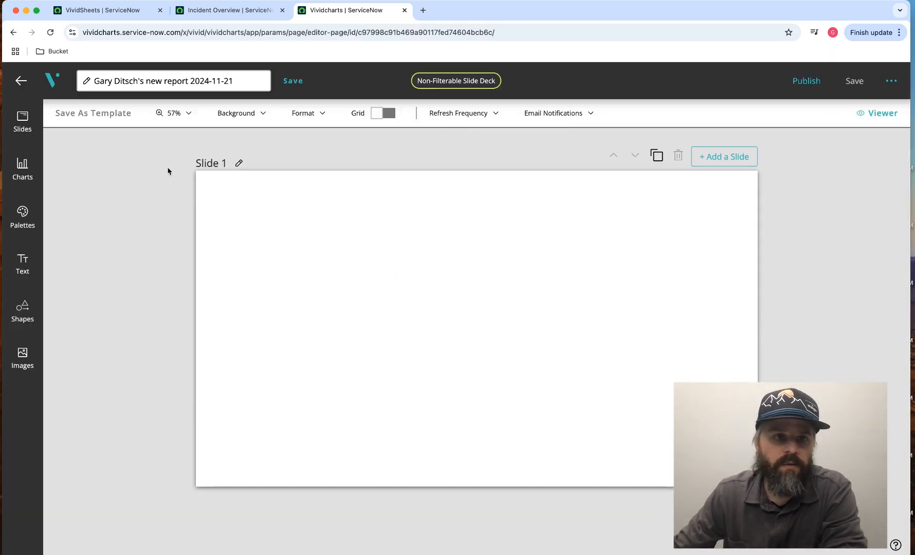
{"action": "left_click", "coordinate": [24, 168]}
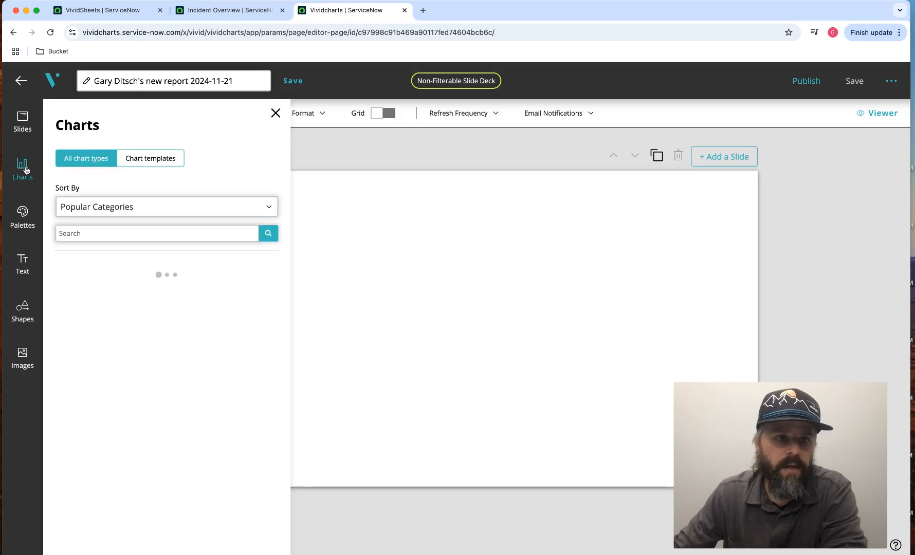
{"action": "left_click_drag", "start_coordinate": [286, 138], "coordinate": [294, 522]}
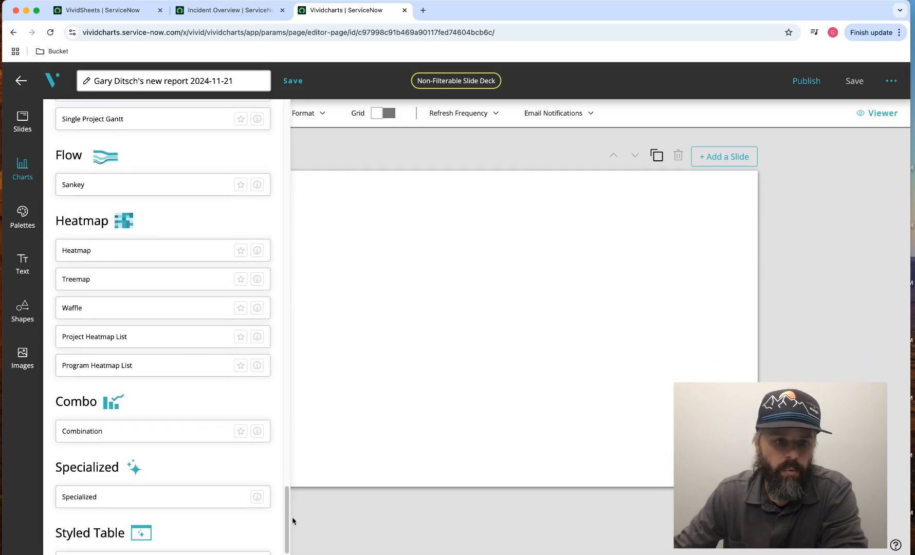
{"action": "scroll", "coordinate": [144, 408], "scroll_direction": "down", "scroll_amount": 1}
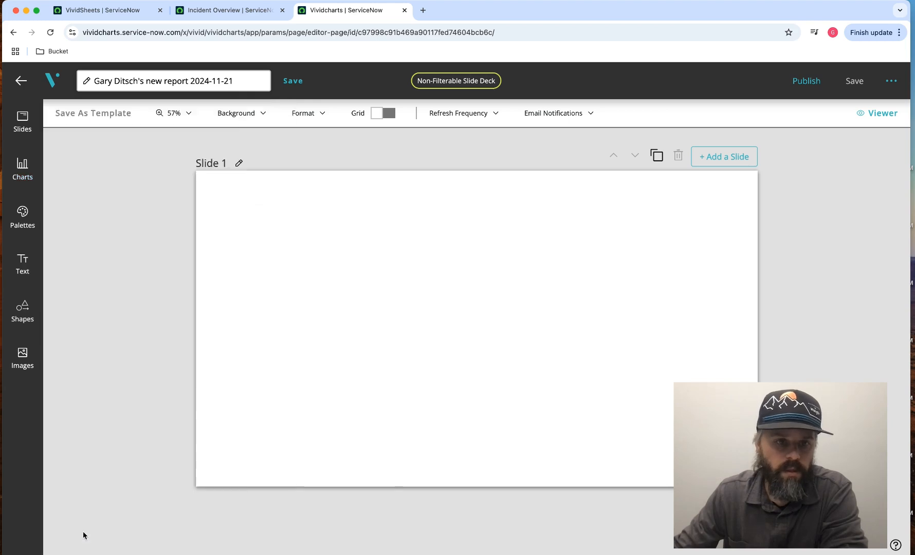
{"action": "left_click", "coordinate": [84, 536]}
{"action": "left_click", "coordinate": [99, 191]}
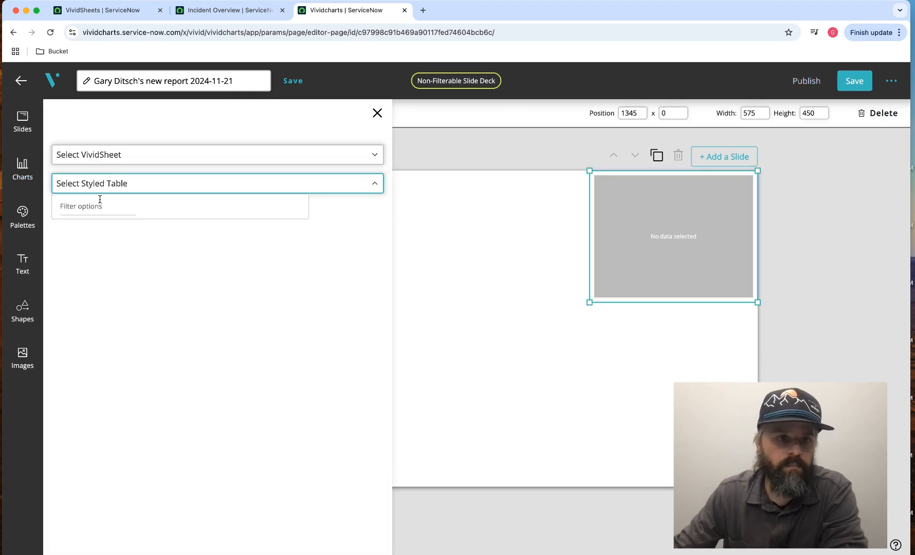
{"action": "type", "text": "su"}
{"action": "key", "text": "BackSpace"}
{"action": "key", "text": "BackSpace"}
{"action": "type", "text": "t"}
{"action": "key", "text": "BackSpace"}
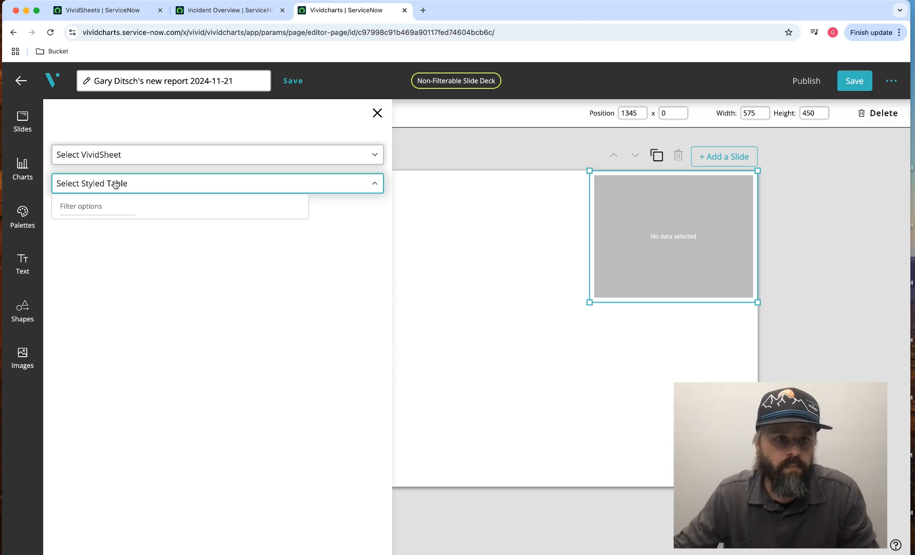
- Set the chart's VividSheet to Summing Tickets from Different Tables and its styled table to Tickets by Team, saving the selection
{"action": "left_click", "coordinate": [117, 154]}
{"action": "left_click", "coordinate": [112, 281]}
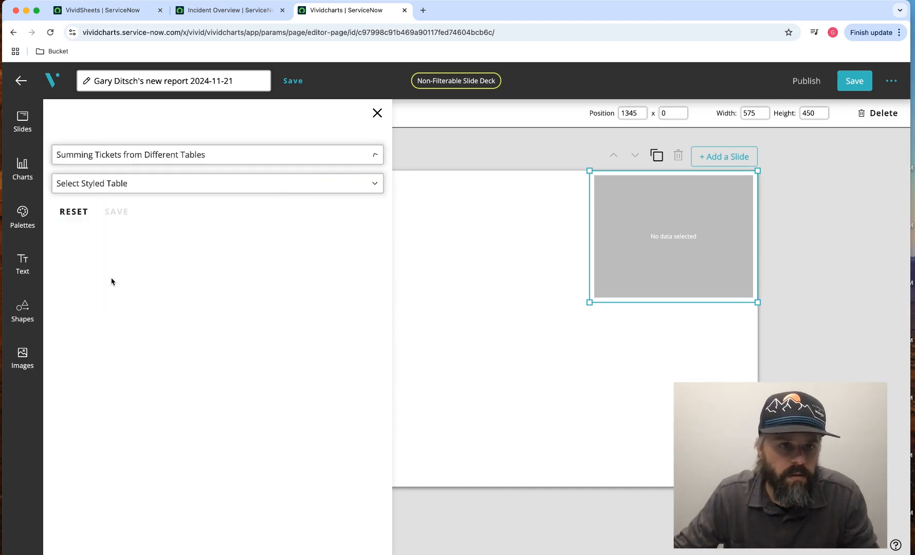
{"action": "left_click", "coordinate": [127, 185]}
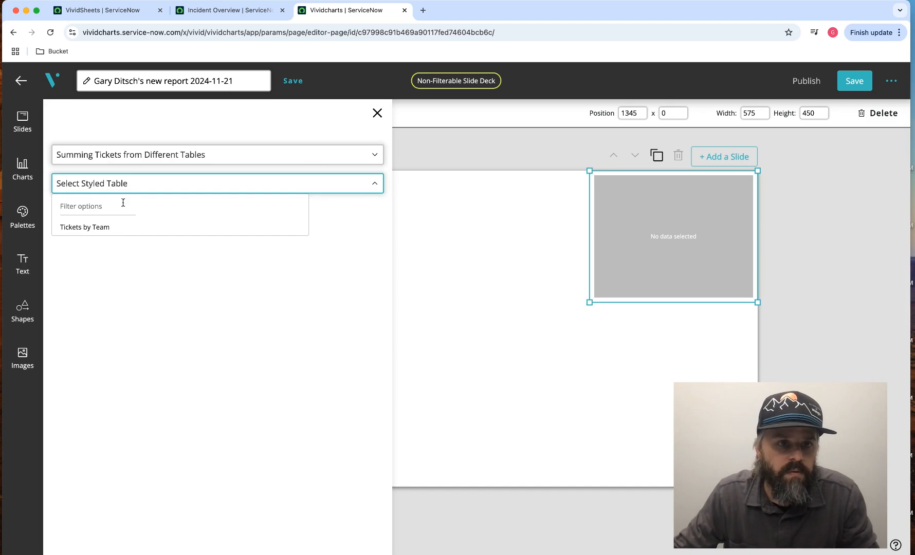
{"action": "left_click", "coordinate": [83, 227]}
{"action": "left_click", "coordinate": [116, 209]}
- Resize the Tickets by Team table to about 1687 by 632 in the slide's lower half and save the deck
{"action": "left_click_drag", "start_coordinate": [741, 249], "coordinate": [735, 359]}
{"action": "left_click", "coordinate": [507, 414]}
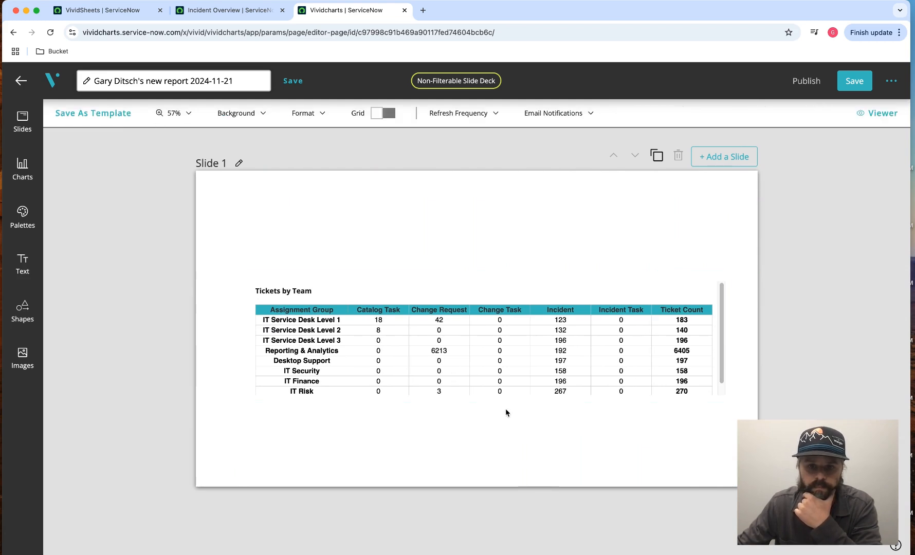
{"action": "left_click", "coordinate": [490, 399]}
{"action": "left_click_drag", "start_coordinate": [486, 404], "coordinate": [486, 457]}
{"action": "left_click_drag", "start_coordinate": [474, 357], "coordinate": [457, 376]}
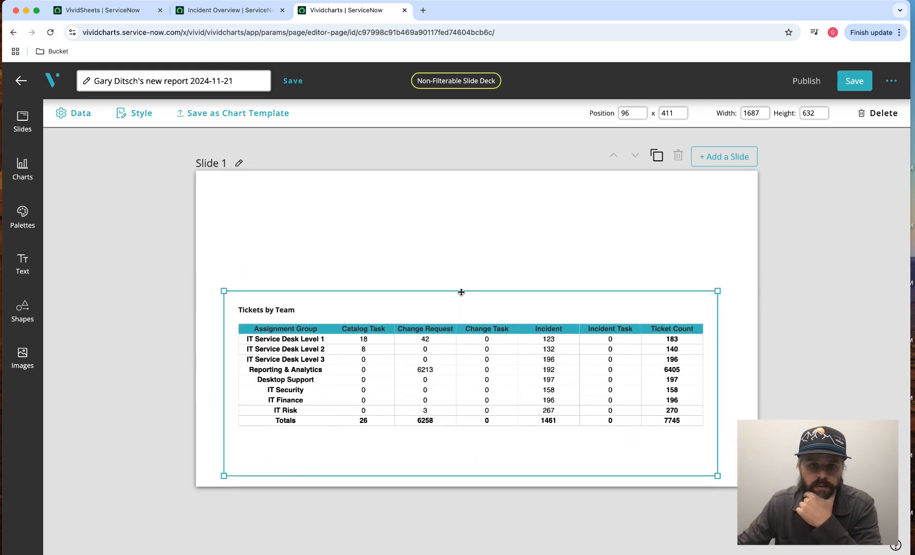
{"action": "left_click_drag", "start_coordinate": [462, 292], "coordinate": [460, 302]}
{"action": "left_click", "coordinate": [353, 235]}
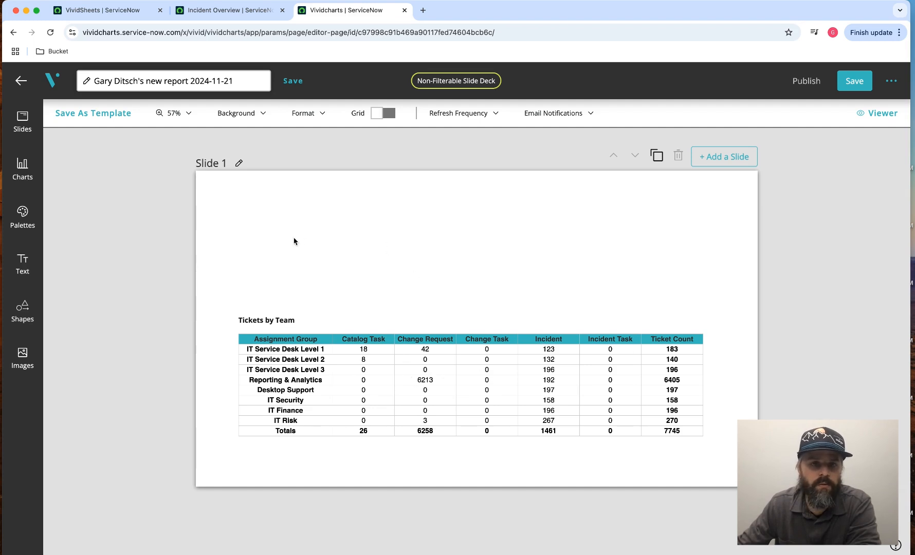
{"action": "left_click", "coordinate": [855, 82]}
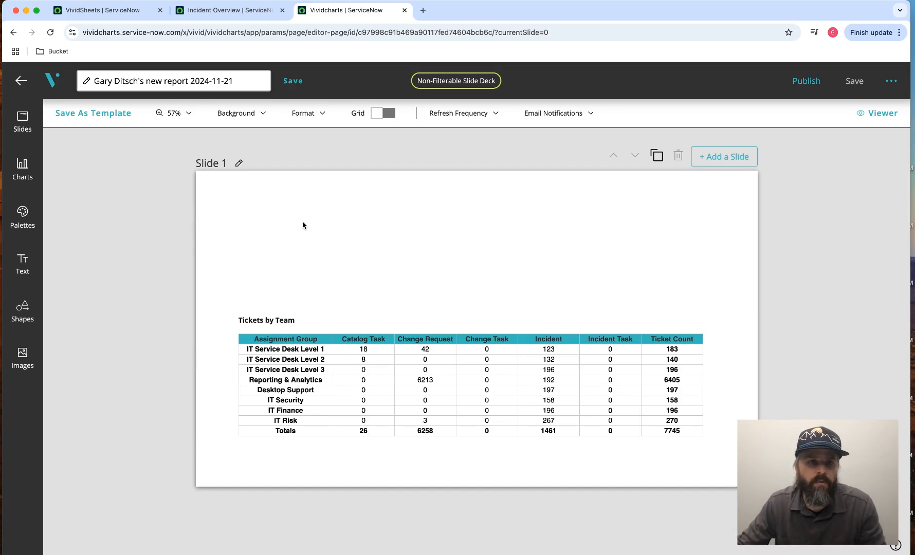
- Find the Vertical Bar chart type and add it to the slide
{"action": "left_click", "coordinate": [25, 174]}
{"action": "left_click", "coordinate": [97, 233]}
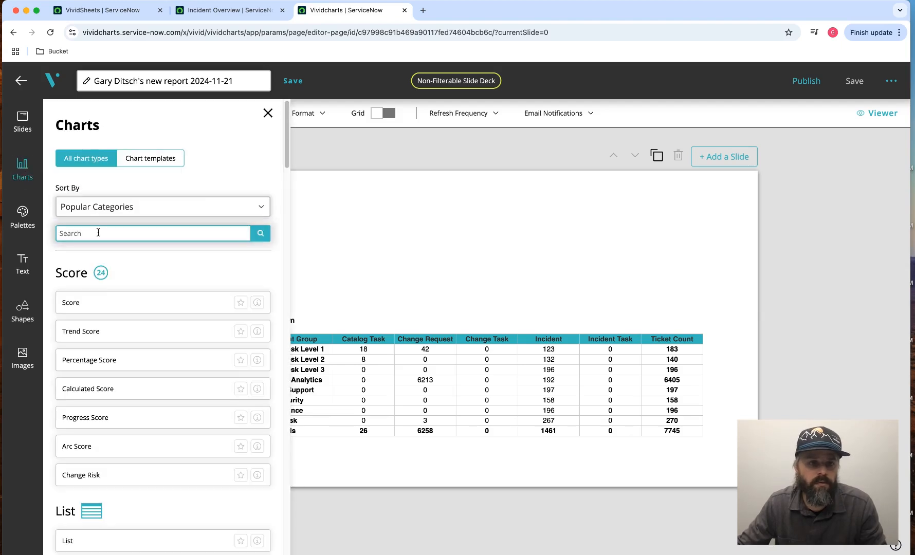
{"action": "type", "text": "verti"}
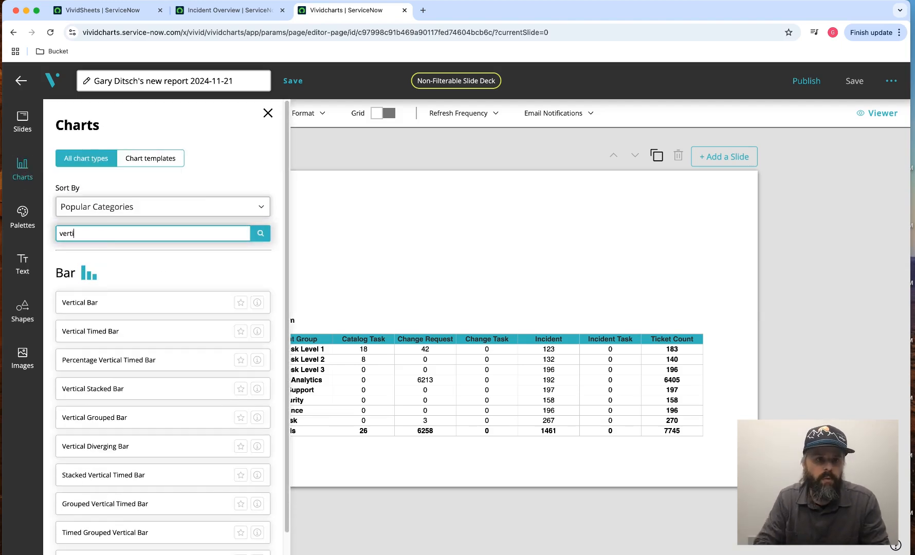
{"action": "left_click", "coordinate": [107, 300]}
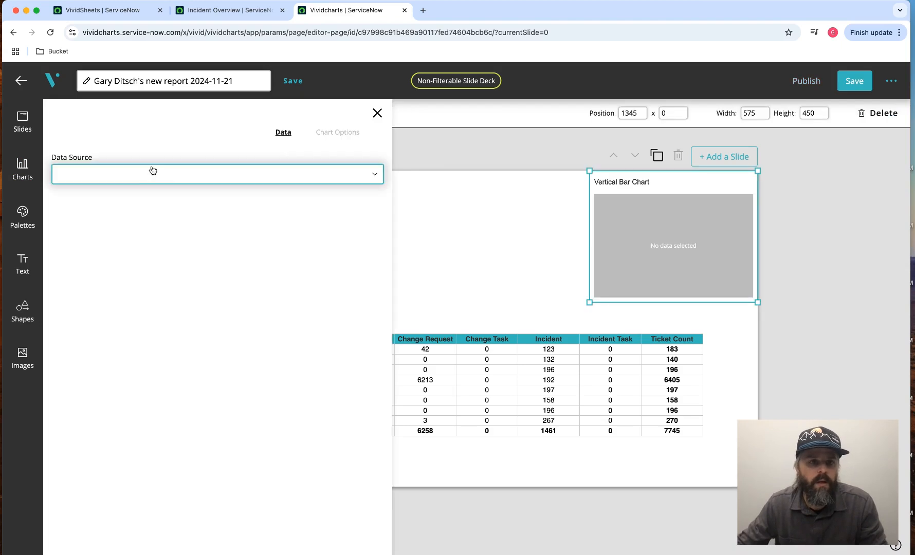
- Set the bar chart's data source to VividSheets and its sheet to Summing Tickets from Different Tables
{"action": "left_click", "coordinate": [135, 176]}
{"action": "left_click", "coordinate": [82, 267]}
{"action": "left_click", "coordinate": [102, 217]}
{"action": "type", "text": "su"}
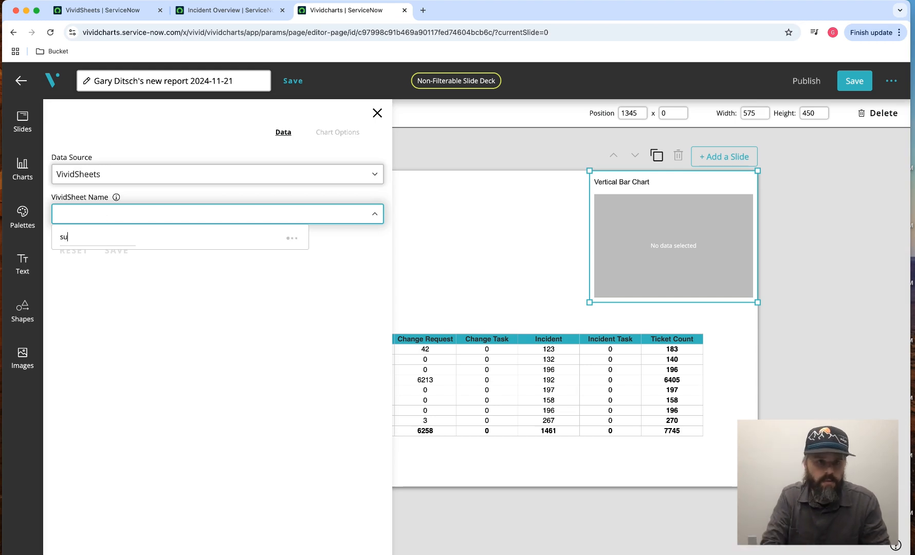
{"action": "left_click", "coordinate": [94, 258]}
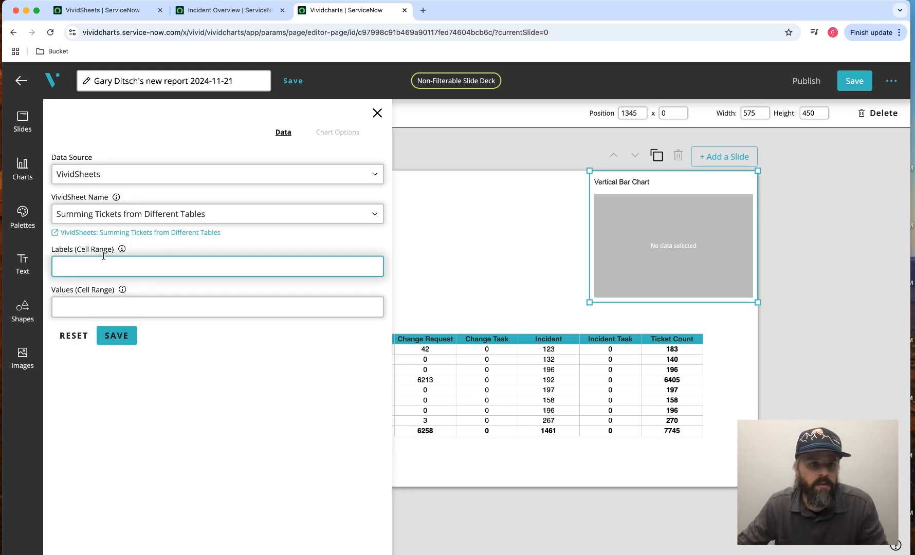
- Check the assignment group rows in the source VividSheet and set the bar chart's labels cell range to A2:A9
{"action": "left_click", "coordinate": [75, 265]}
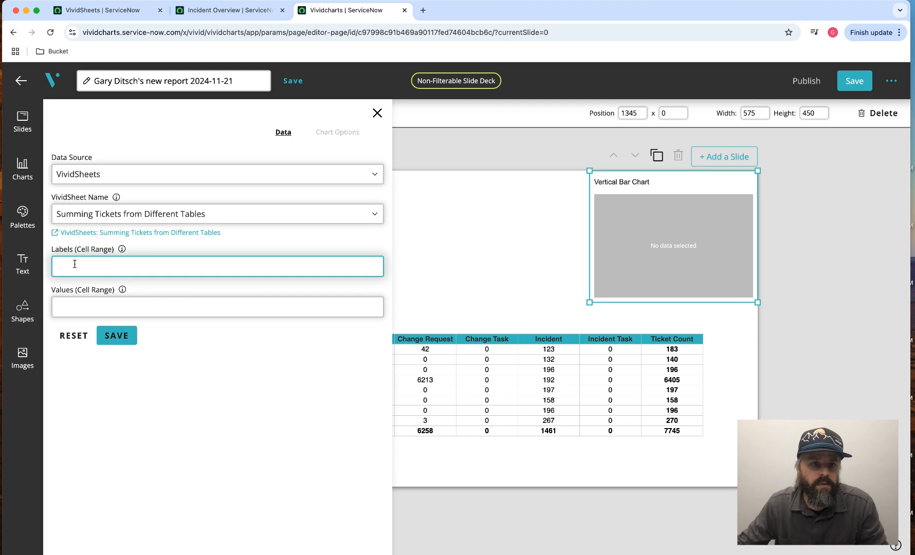
{"action": "left_click", "coordinate": [73, 313]}
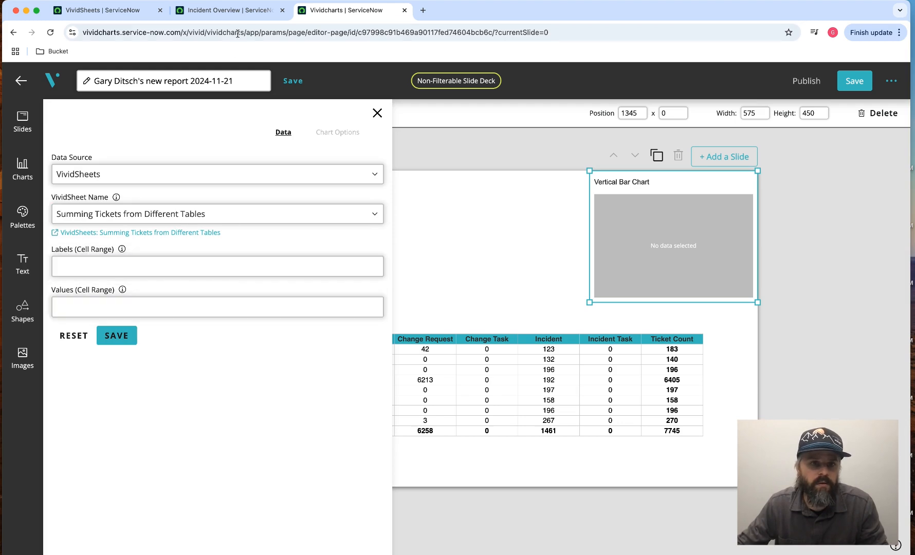
{"action": "left_click", "coordinate": [109, 11]}
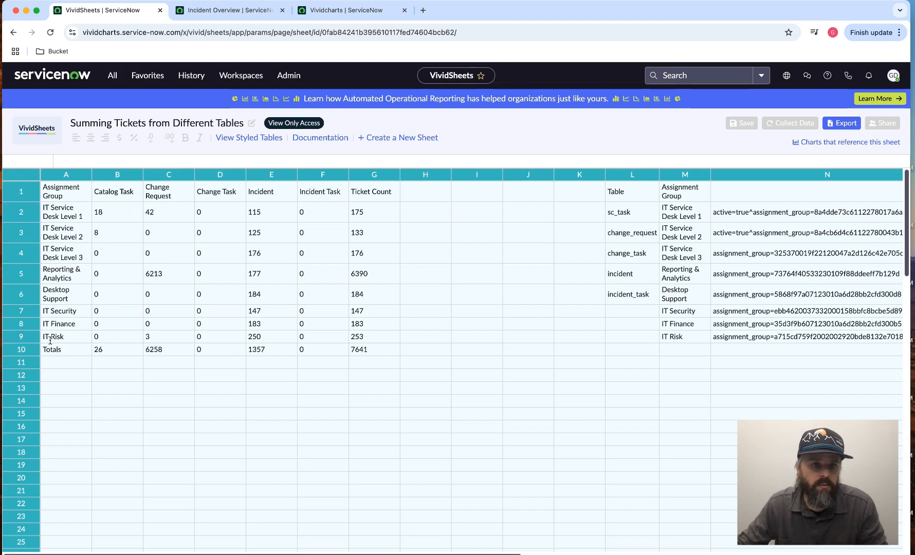
{"action": "left_click", "coordinate": [347, 10]}
{"action": "left_click", "coordinate": [115, 269]}
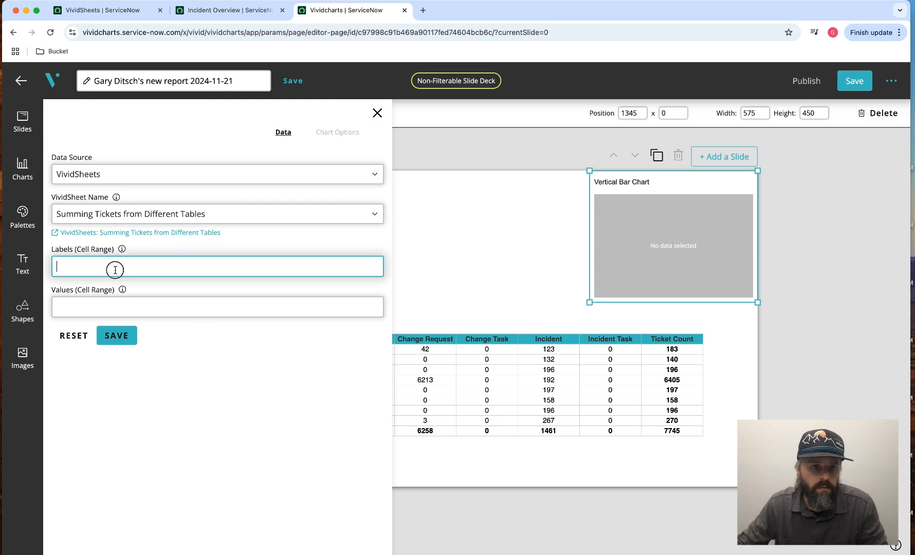
{"action": "type", "text": "A2"}
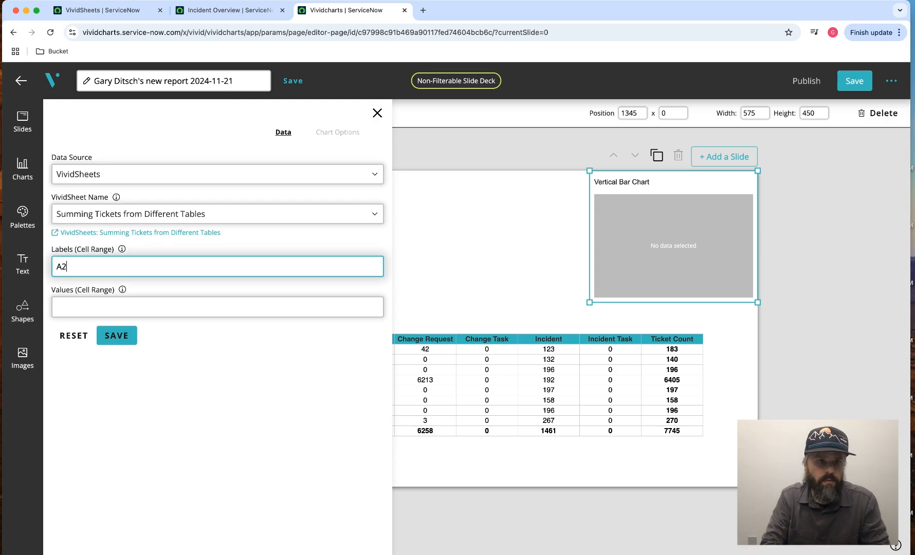
{"action": "type", "text": ":A9"}
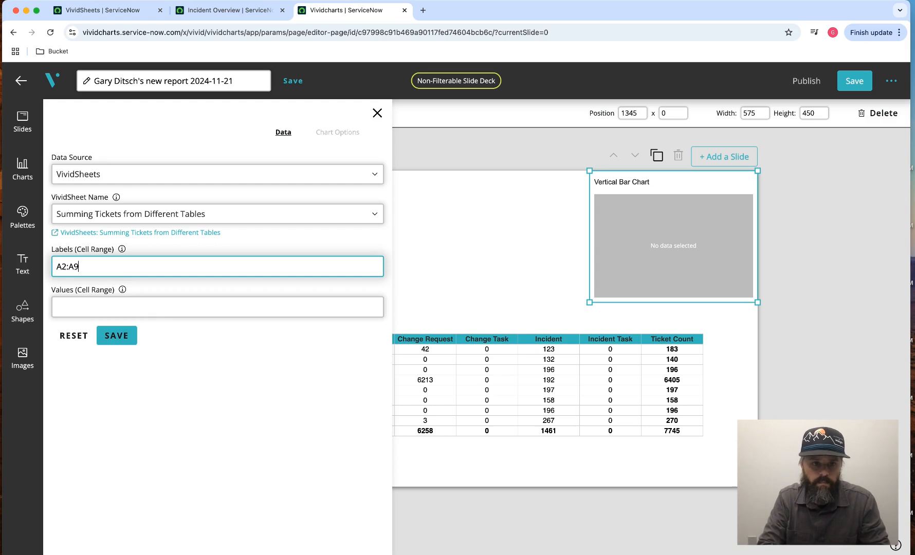
- Check the Catalog Task column in the source VividSheet, set the bar chart's values cell range to B2:B9 and save the data settings
{"action": "left_click", "coordinate": [124, 300]}
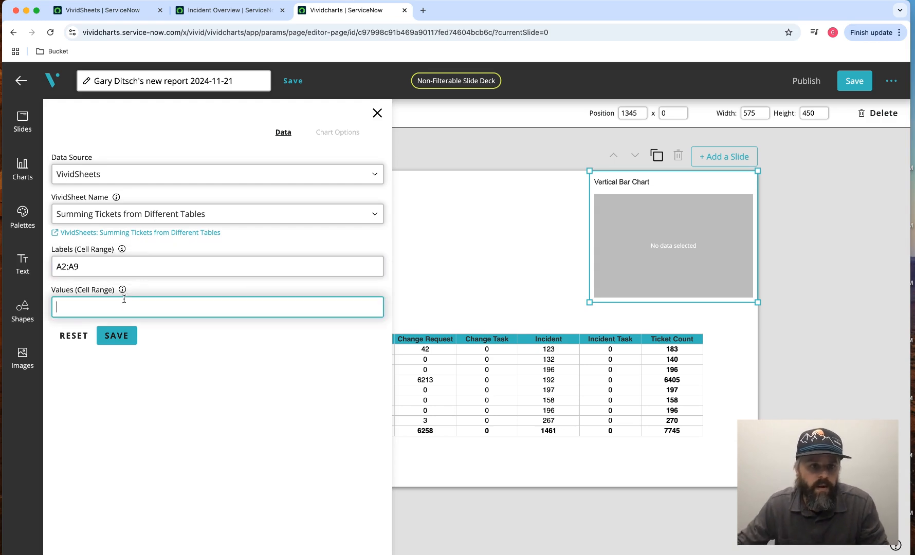
{"action": "left_click", "coordinate": [212, 11]}
{"action": "left_click", "coordinate": [134, 10]}
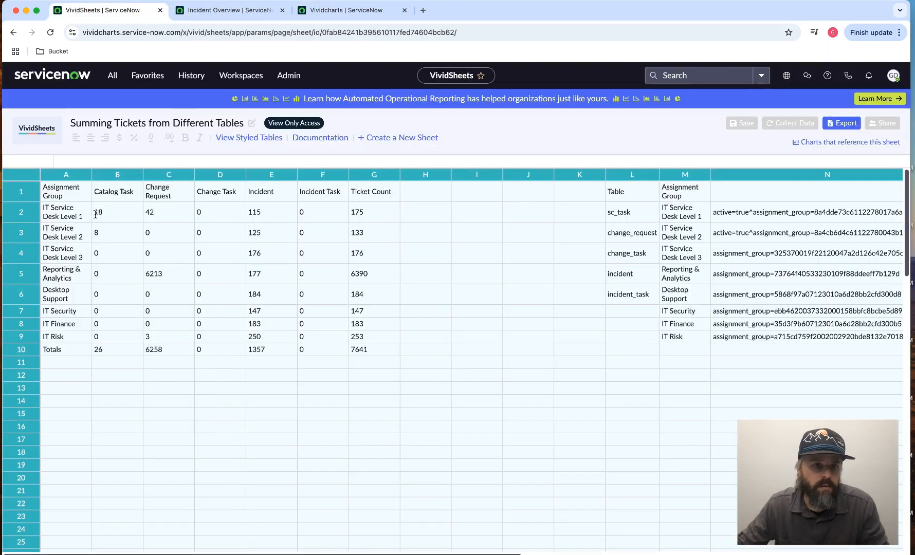
{"action": "left_click", "coordinate": [355, 11]}
{"action": "left_click", "coordinate": [172, 307]}
{"action": "type", "text": "B"}
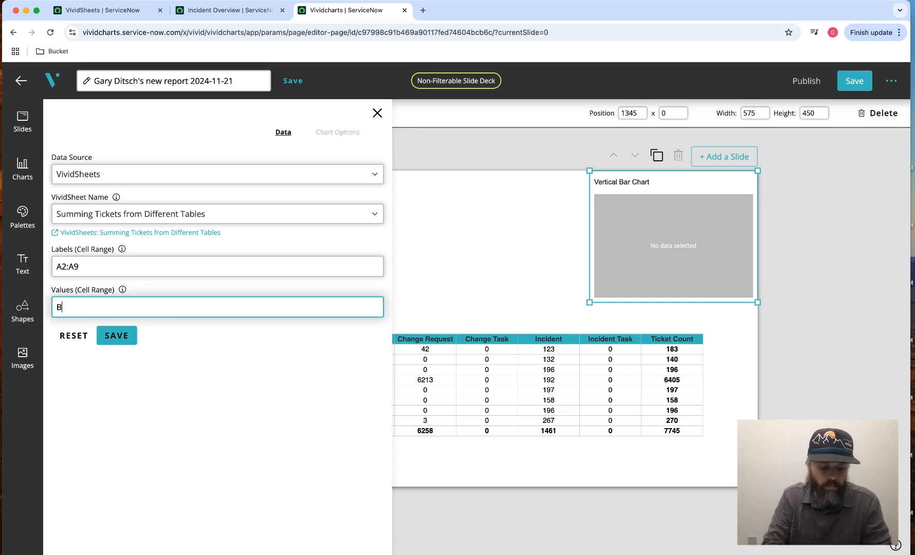
{"action": "type", "text": "2:B9"}
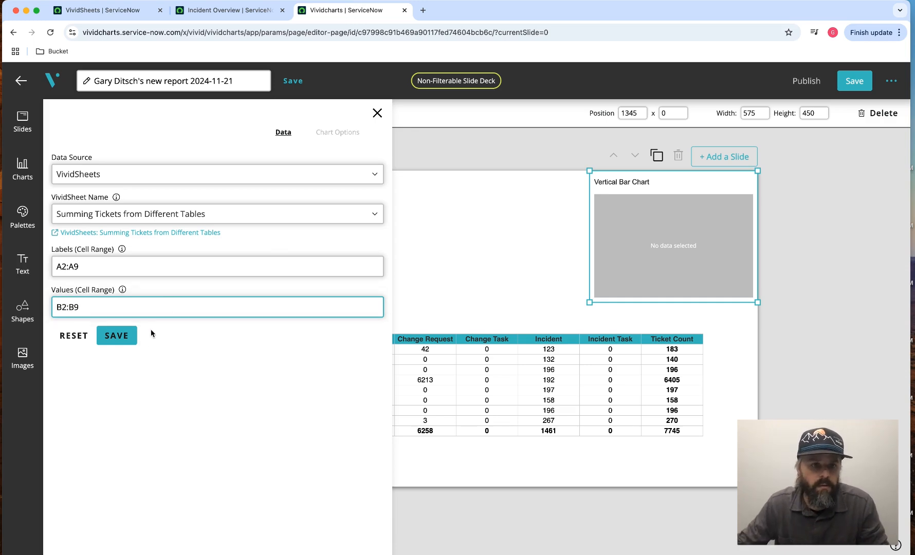
{"action": "left_click", "coordinate": [112, 339]}
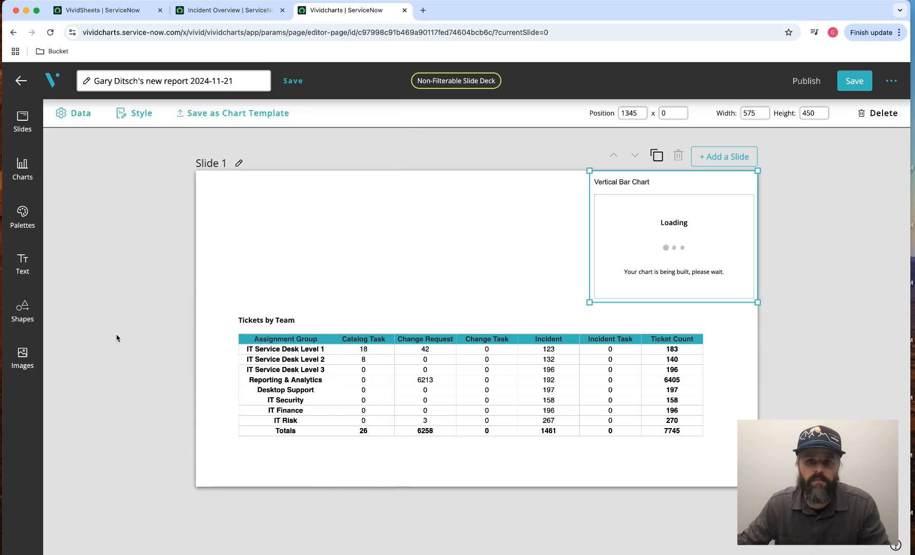
- Resize the bar chart to about 1801 by 450 across the slide's upper half and apply the Real-Time Background palette to its bars
{"action": "left_click_drag", "start_coordinate": [590, 268], "coordinate": [230, 267]}
{"action": "left_click_drag", "start_coordinate": [415, 258], "coordinate": [373, 277]}
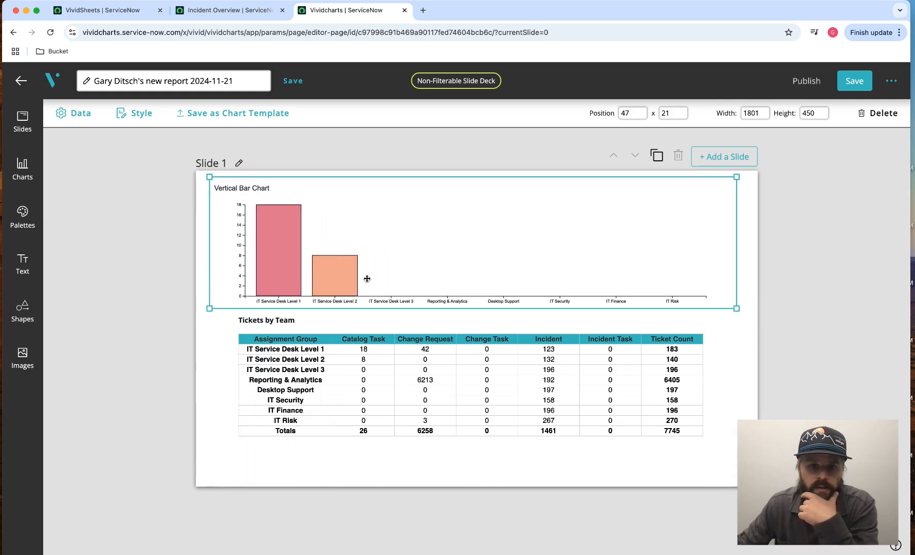
{"action": "left_click", "coordinate": [139, 116]}
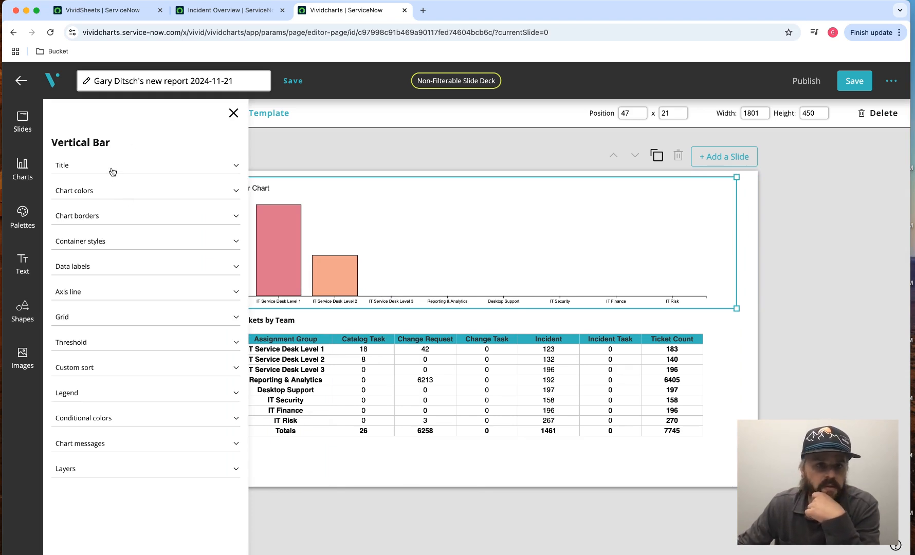
{"action": "left_click", "coordinate": [109, 191]}
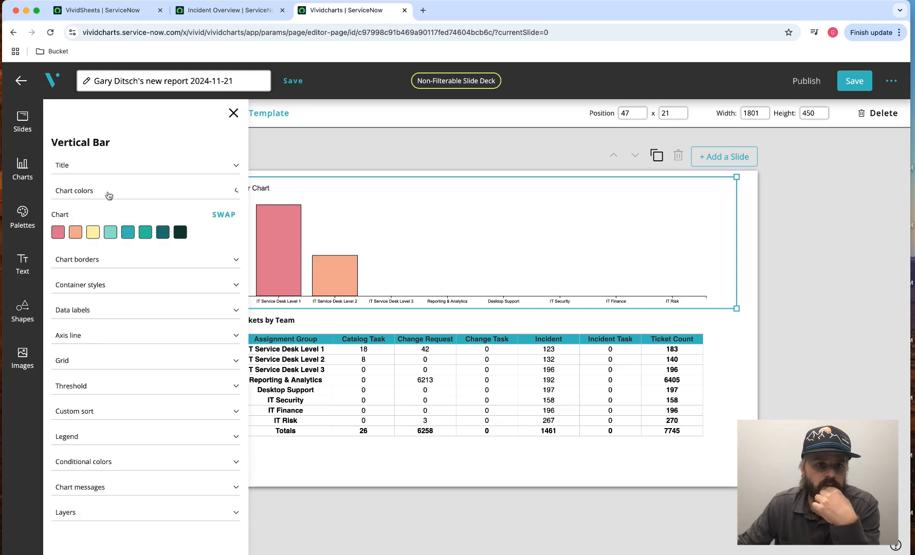
{"action": "left_click", "coordinate": [232, 216]}
{"action": "scroll", "coordinate": [327, 301], "scroll_direction": "down", "scroll_amount": 5}
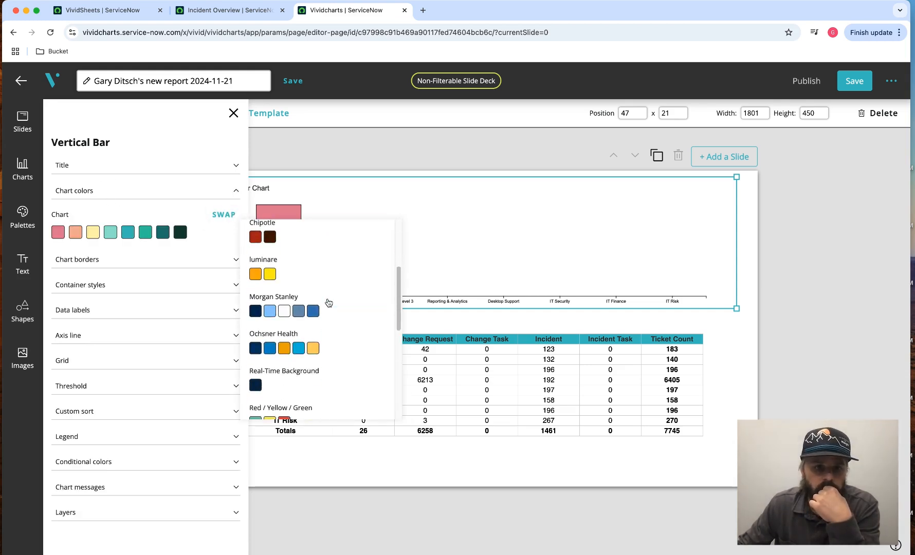
{"action": "left_click", "coordinate": [256, 355]}
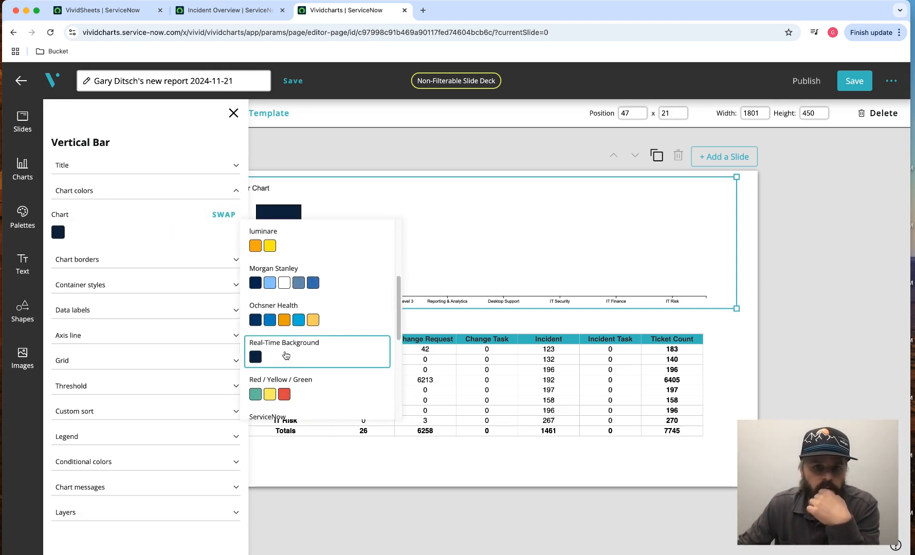
{"action": "left_click", "coordinate": [213, 194]}
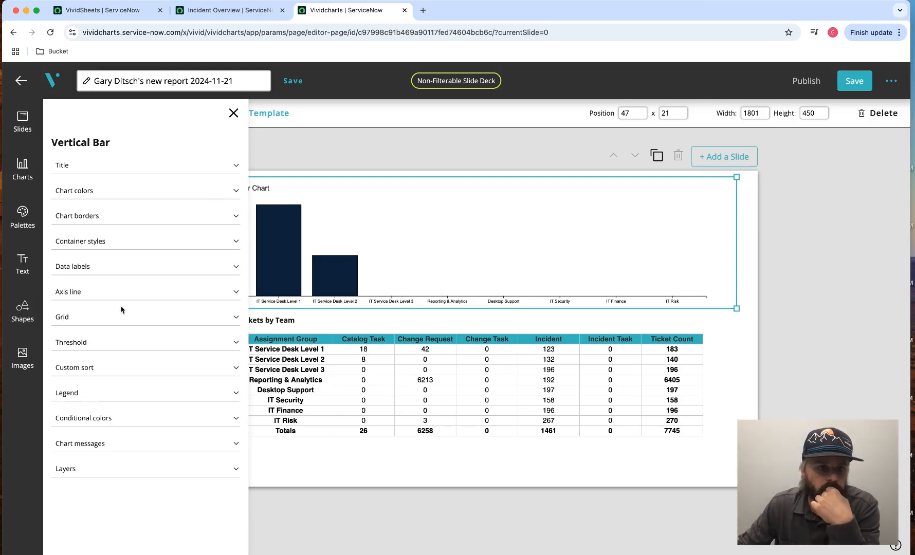
- Set the bar chart's data label font size to 18px and turn on its data values
{"action": "left_click", "coordinate": [118, 267]}
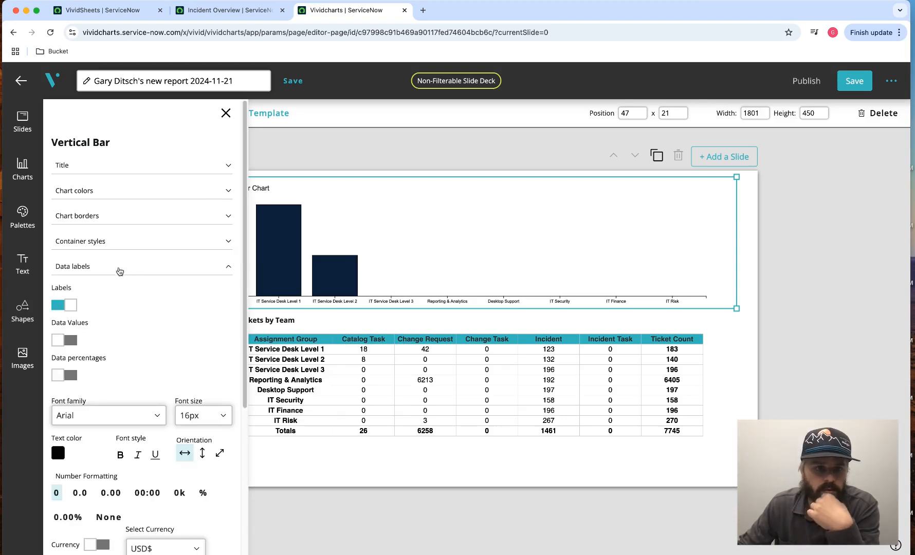
{"action": "left_click", "coordinate": [204, 415]}
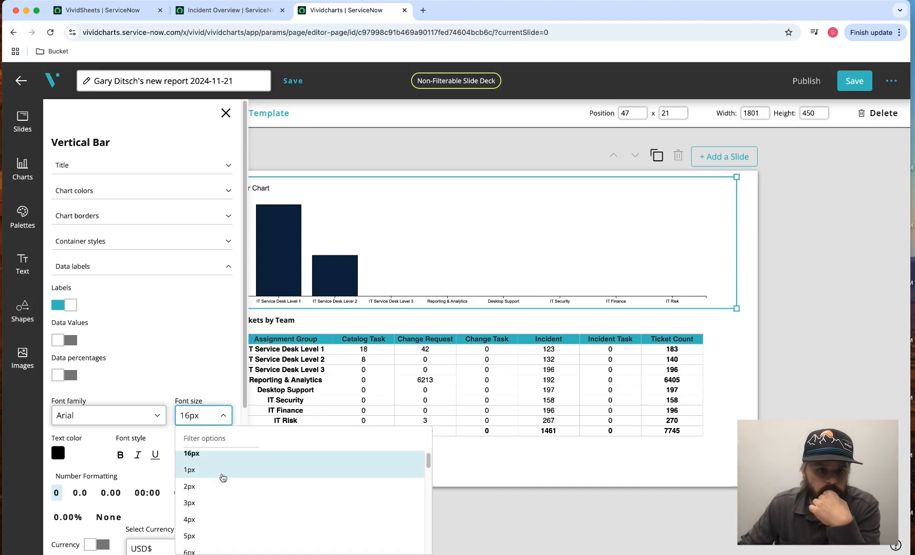
{"action": "scroll", "coordinate": [224, 489], "scroll_direction": "down", "scroll_amount": 3}
{"action": "scroll", "coordinate": [221, 514], "scroll_direction": "down", "scroll_amount": 5}
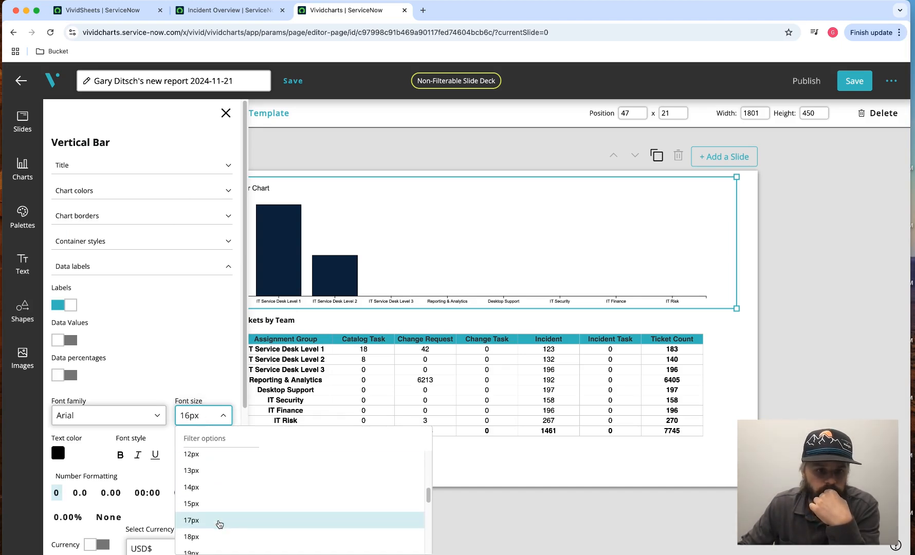
{"action": "left_click", "coordinate": [216, 525]}
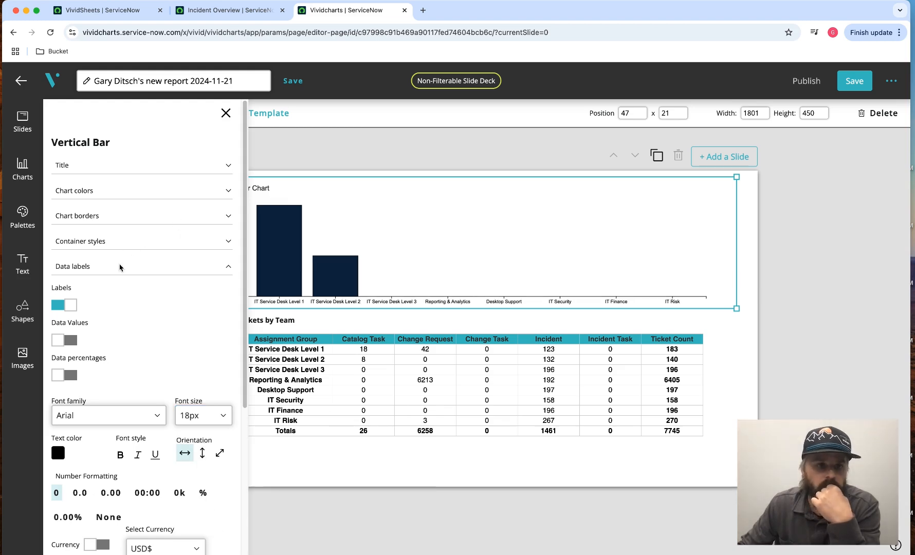
{"action": "left_click", "coordinate": [72, 341]}
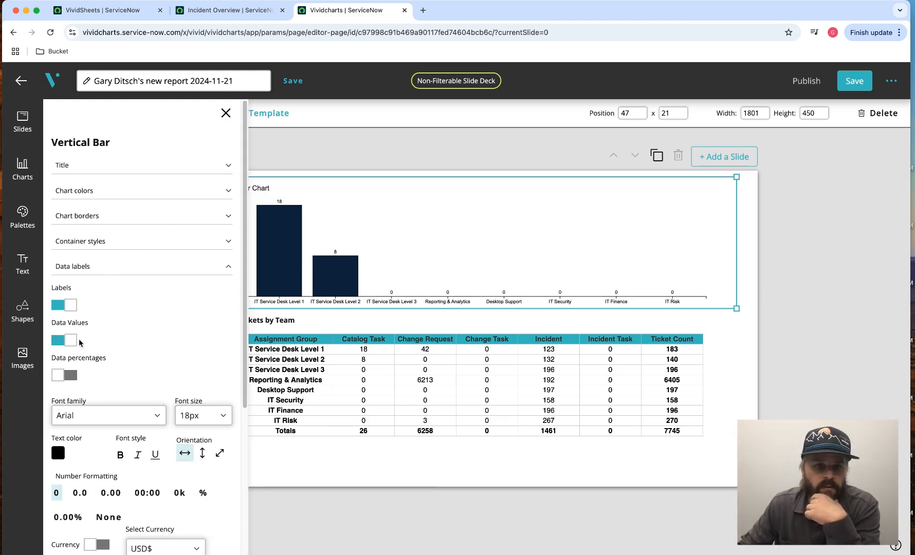
{"action": "left_click", "coordinate": [164, 267]}
{"action": "left_click", "coordinate": [233, 115]}
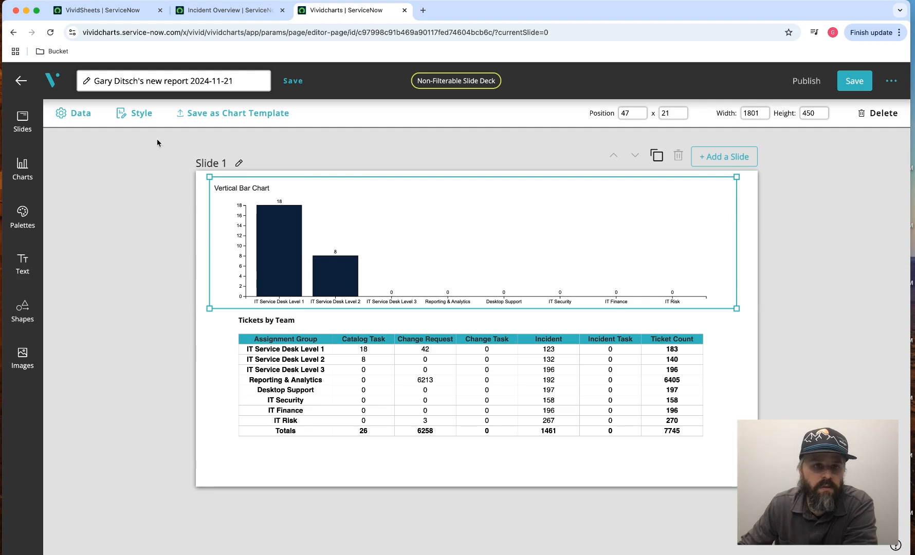
- Change the bar chart's title to "Catalog Tasks by Assignment Group"
{"action": "left_click", "coordinate": [136, 113]}
{"action": "left_click", "coordinate": [128, 166]}
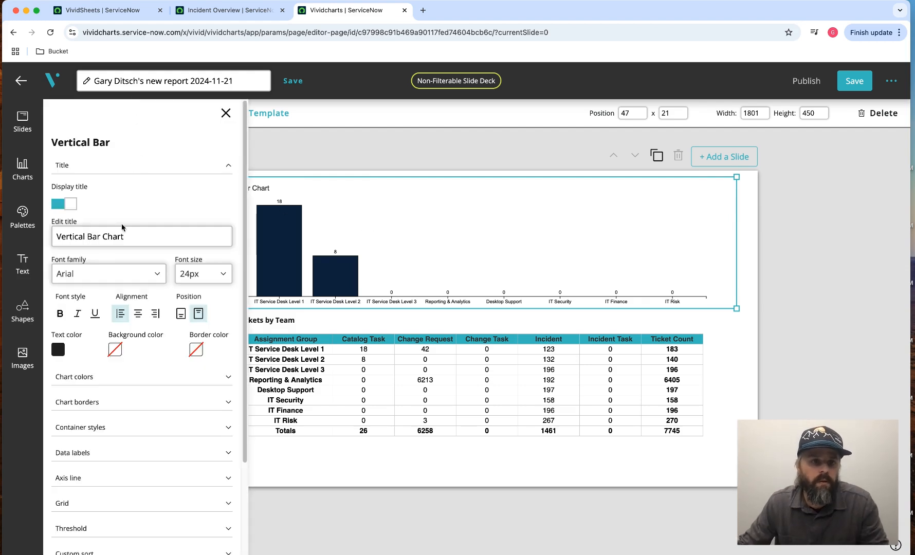
{"action": "left_click_drag", "start_coordinate": [139, 237], "coordinate": [56, 236]}
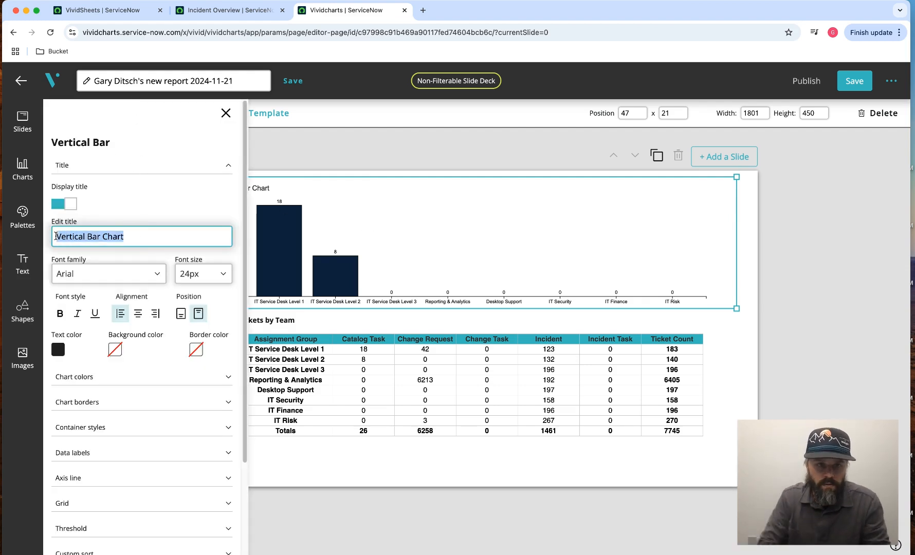
{"action": "type", "text": "Cat"}
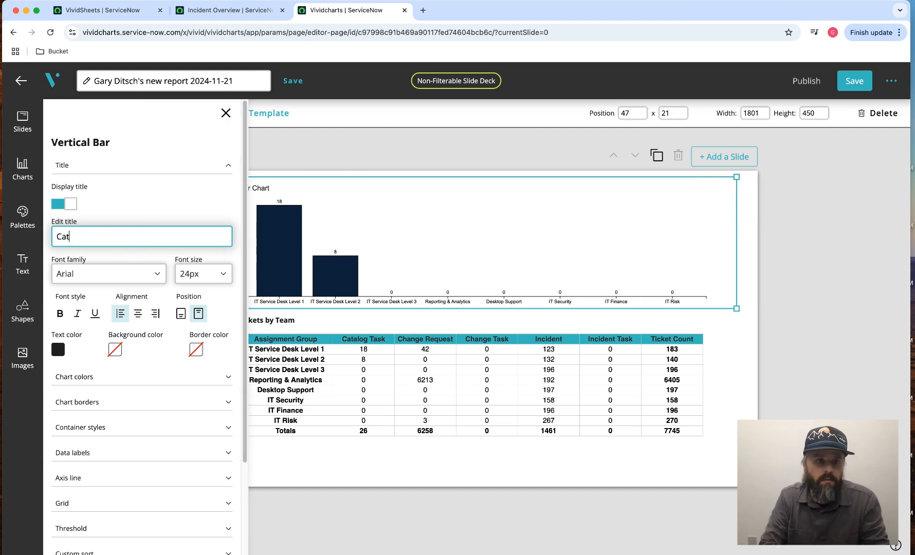
{"action": "type", "text": "alog Tasks by"}
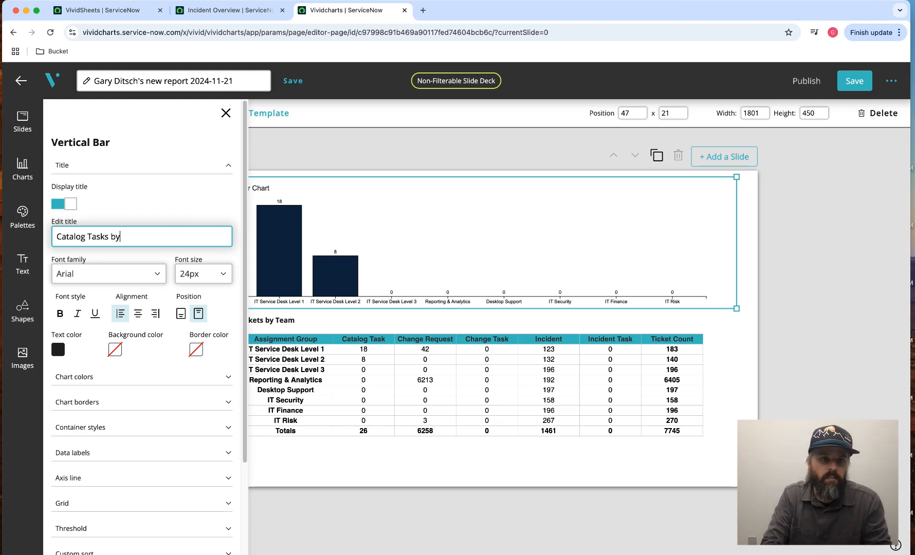
{"action": "type", "text": " Assignment Group"}
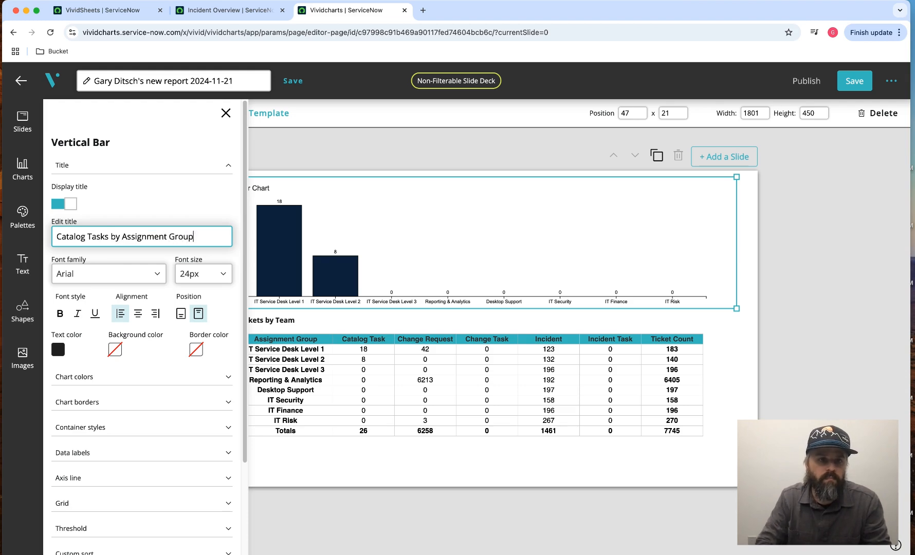
{"action": "left_click", "coordinate": [150, 183]}
{"action": "left_click", "coordinate": [143, 166]}
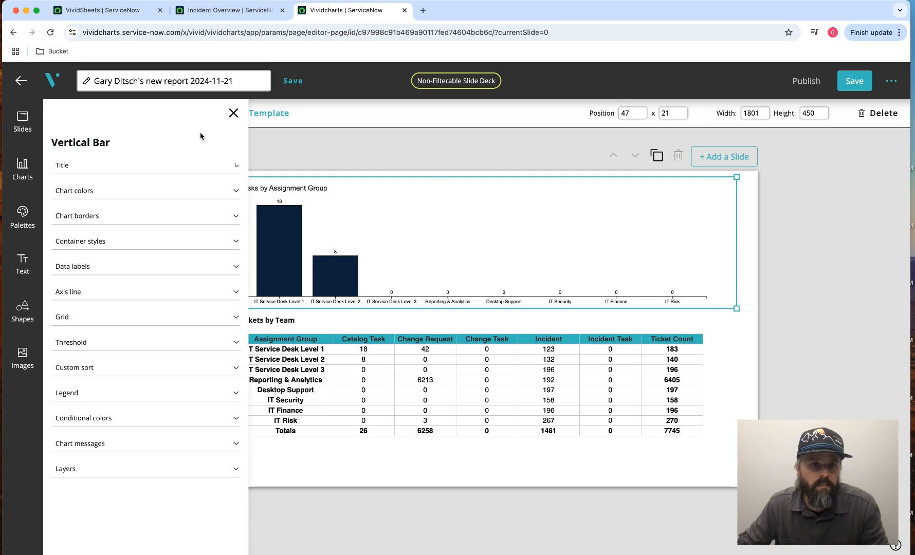
{"action": "left_click", "coordinate": [226, 113]}
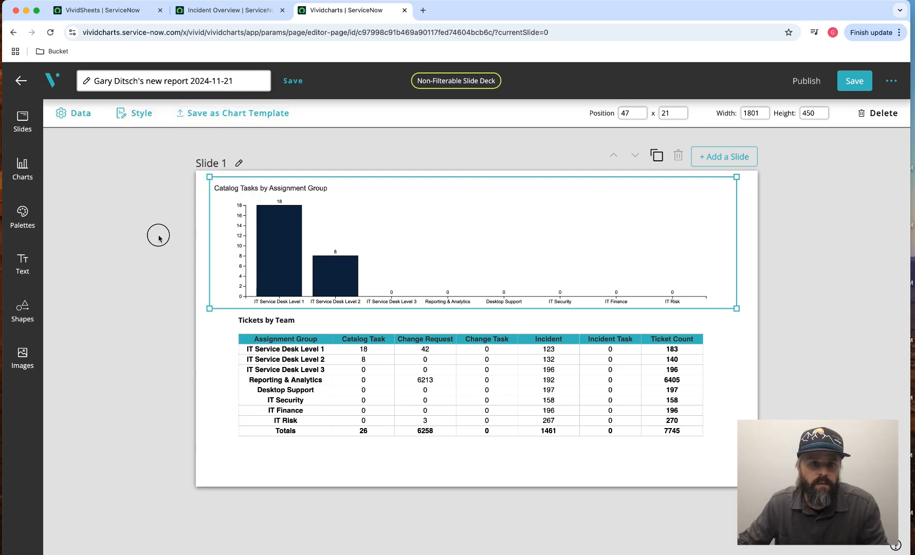
- Move the Tickets by Team table down to about 98, 472 and the bar chart to about 42, 33
{"action": "left_click", "coordinate": [160, 252]}
{"action": "left_click", "coordinate": [408, 365]}
{"action": "left_click_drag", "start_coordinate": [408, 365], "coordinate": [408, 372]}
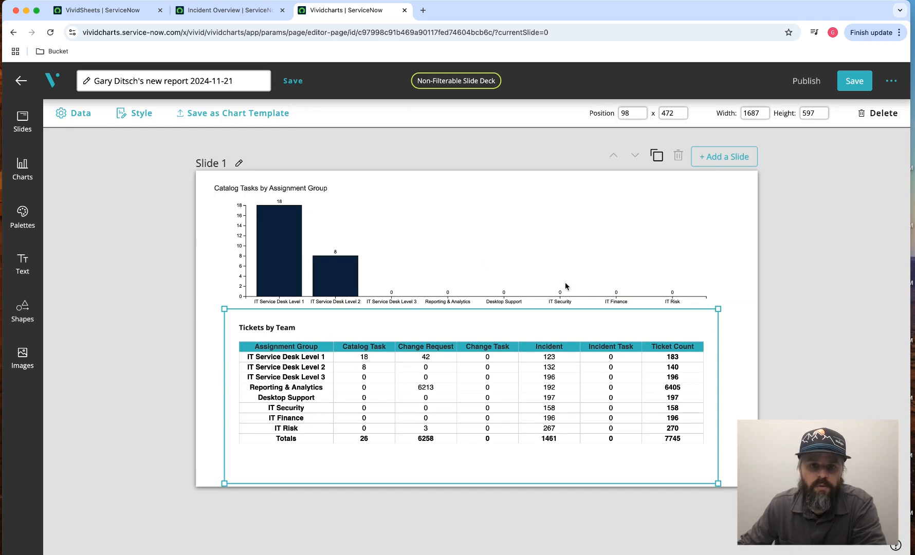
{"action": "left_click", "coordinate": [445, 249]}
{"action": "left_click_drag", "start_coordinate": [413, 233], "coordinate": [411, 237]}
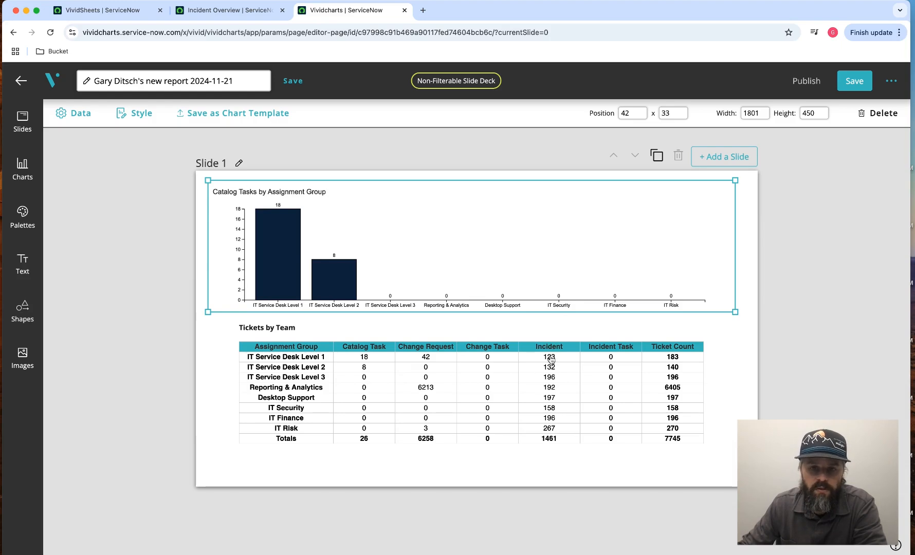
{"action": "left_click", "coordinate": [534, 159]}
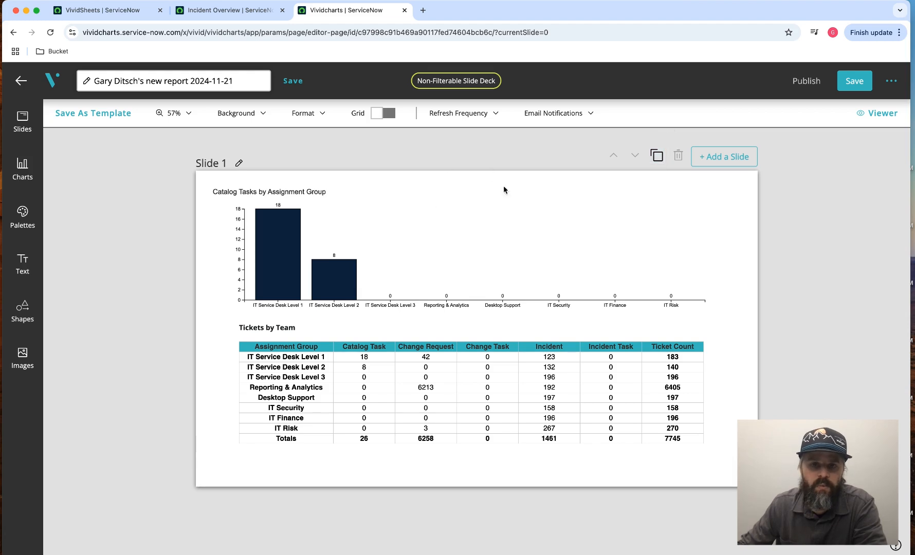
- Duplicate Slide 1 and select the bar chart on the copied slide
{"action": "left_click", "coordinate": [657, 157]}
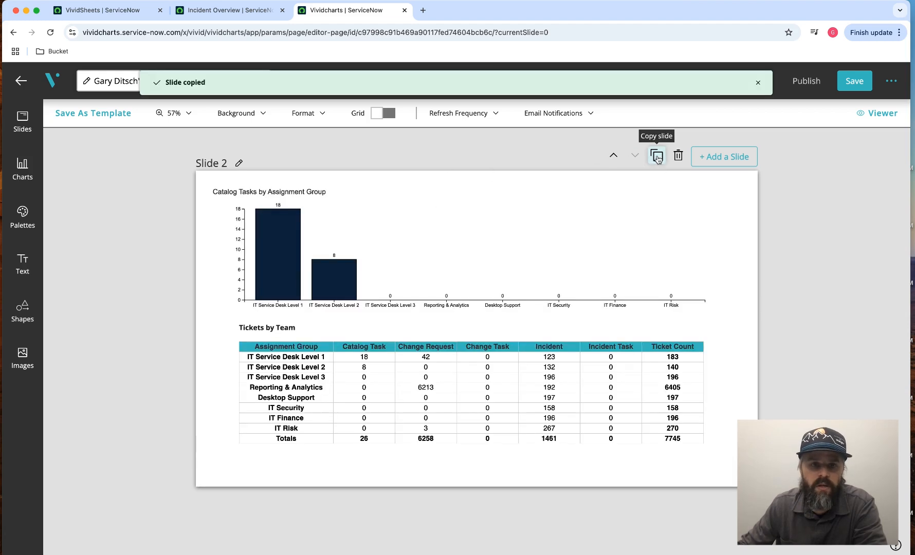
{"action": "left_click", "coordinate": [354, 289]}
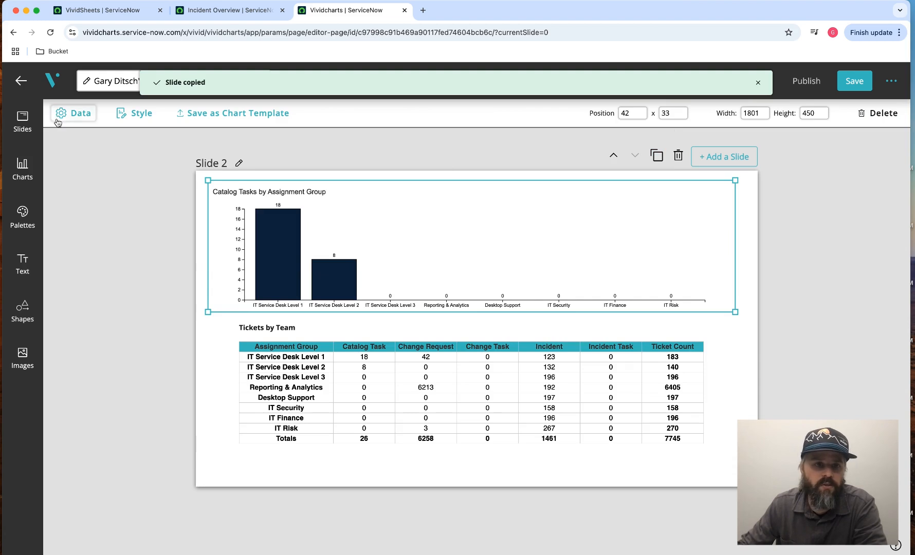
- Change the Slide 2 bar chart's values range to E2:E9, checking the Incident column in the source VividSheet, and save the chart data
{"action": "left_click", "coordinate": [81, 114]}
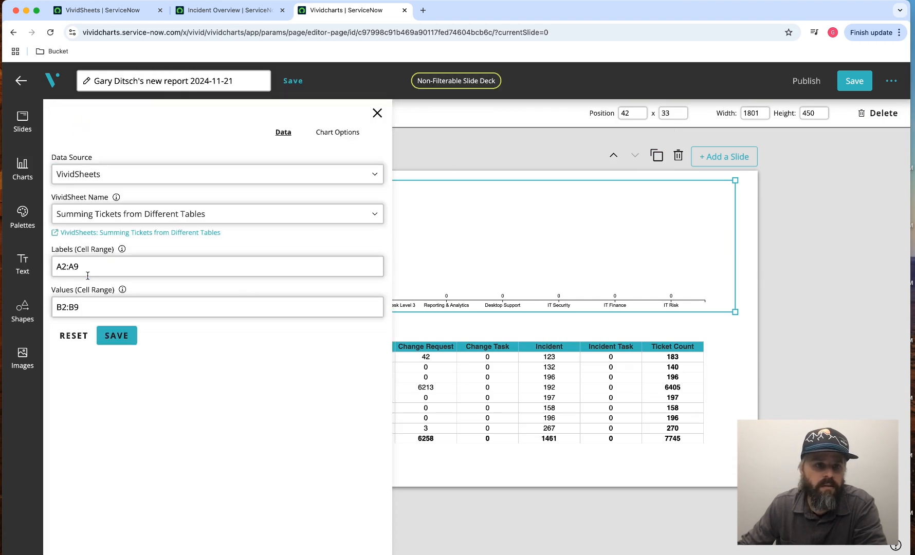
{"action": "left_click", "coordinate": [126, 10]}
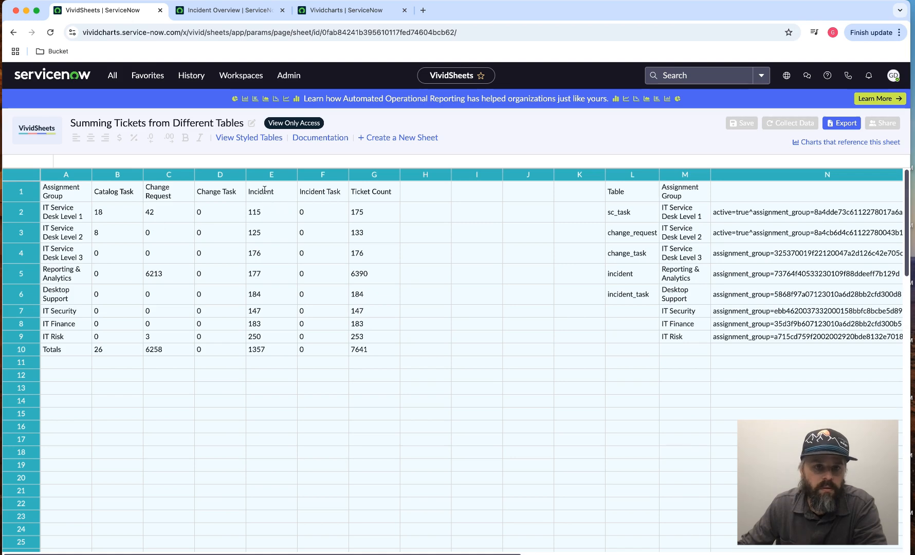
{"action": "left_click", "coordinate": [332, 12]}
{"action": "left_click", "coordinate": [119, 265]}
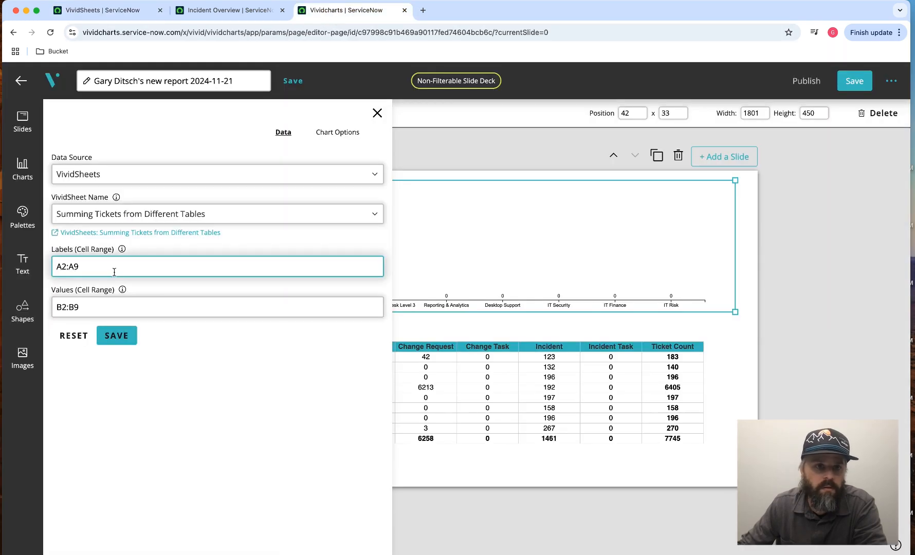
{"action": "left_click", "coordinate": [64, 307]}
{"action": "key", "text": "BackSpace"}
{"action": "type", "text": "E"}
{"action": "key", "text": "Delete"}
{"action": "type", "text": "E"}
{"action": "left_click", "coordinate": [121, 335]}
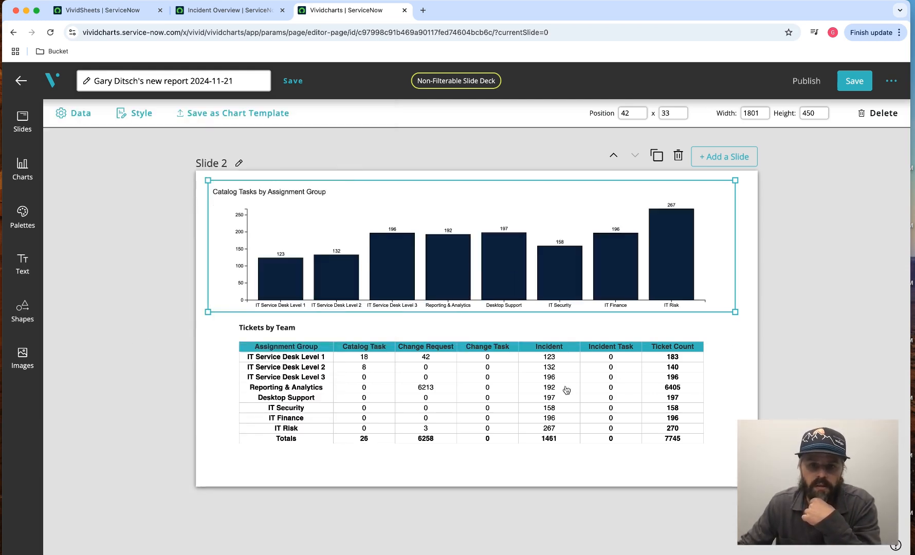
- Change the Slide 2 bar chart's title to "Incident Tasks by Assignment Group" and close the style settings
{"action": "left_click", "coordinate": [136, 113]}
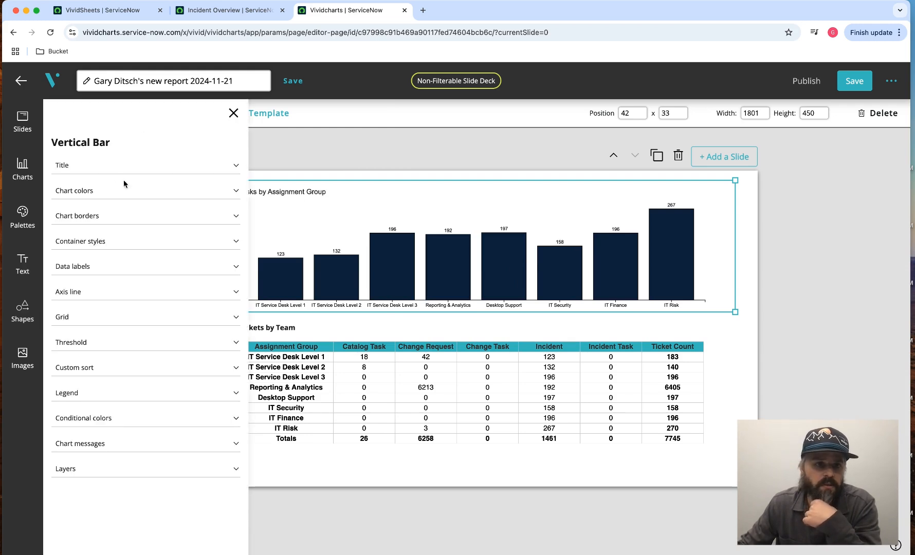
{"action": "left_click", "coordinate": [109, 167]}
{"action": "left_click_drag", "start_coordinate": [110, 237], "coordinate": [54, 236]}
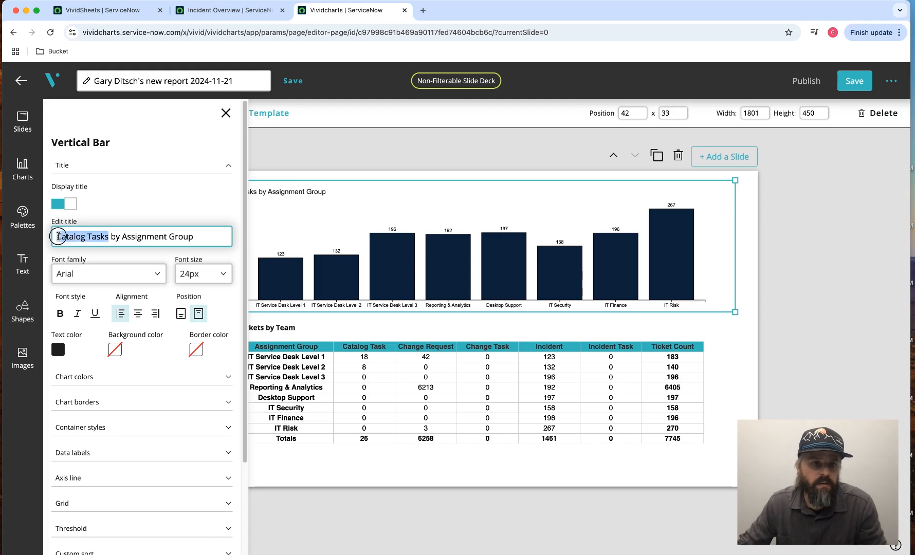
{"action": "left_click", "coordinate": [85, 237]}
{"action": "key", "text": "BackSpace"}
{"action": "key", "text": "BackSpace"}
{"action": "key", "text": "BackSpace"}
{"action": "key", "text": "BackSpace"}
{"action": "key", "text": "BackSpace"}
{"action": "key", "text": "BackSpace"}
{"action": "key", "text": "BackSpace"}
{"action": "key", "text": "BackSpace"}
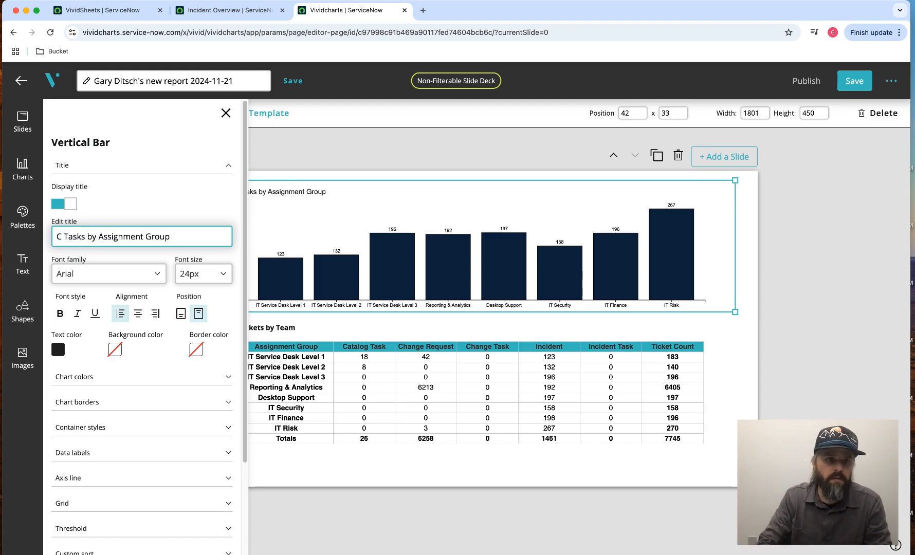
{"action": "type", "text": "Incident"}
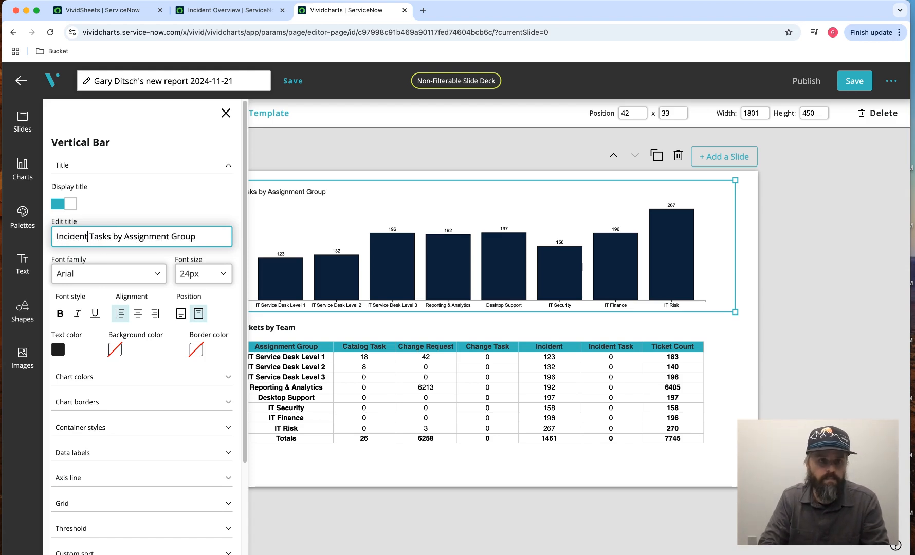
{"action": "left_click", "coordinate": [146, 165]}
{"action": "left_click", "coordinate": [227, 113]}
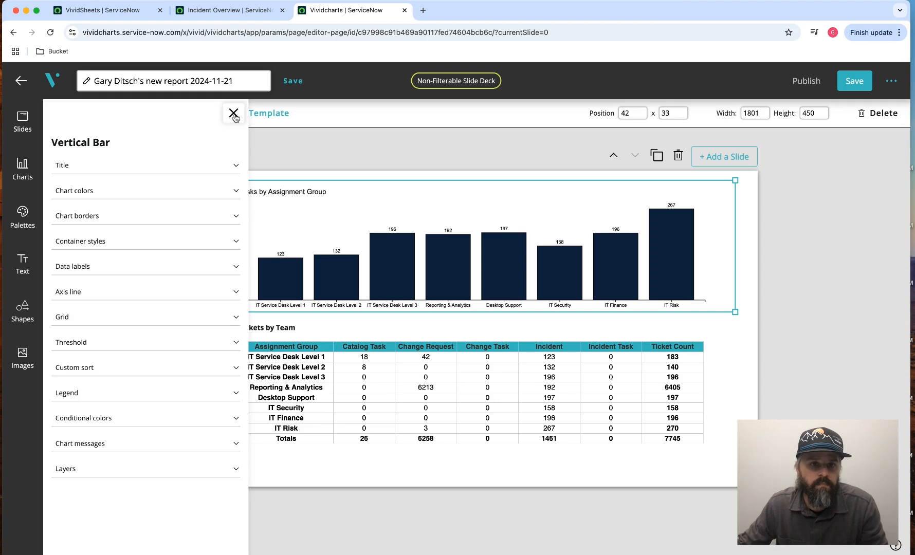
{"action": "left_click", "coordinate": [113, 241]}
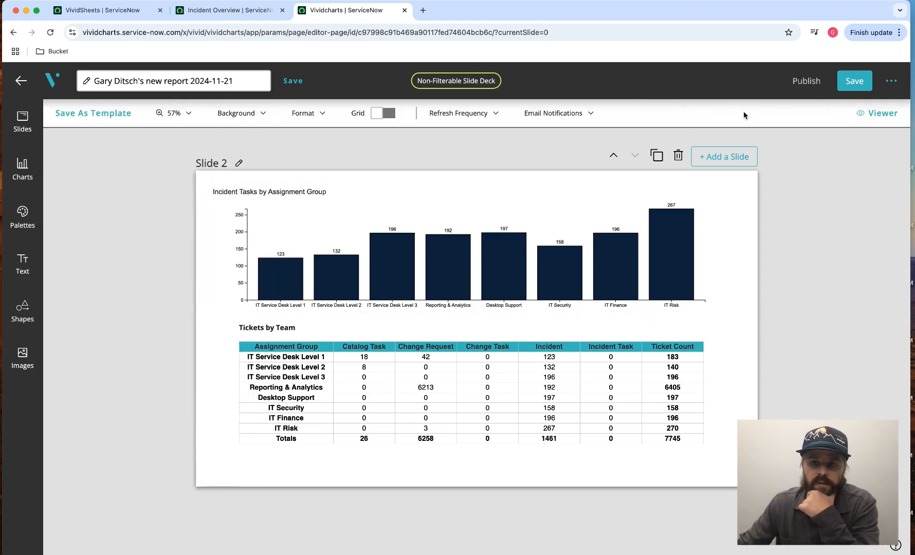
- Save the slide deck, review Slide 1 against Slide 2, and duplicate Slide 2
{"action": "left_click", "coordinate": [844, 82]}
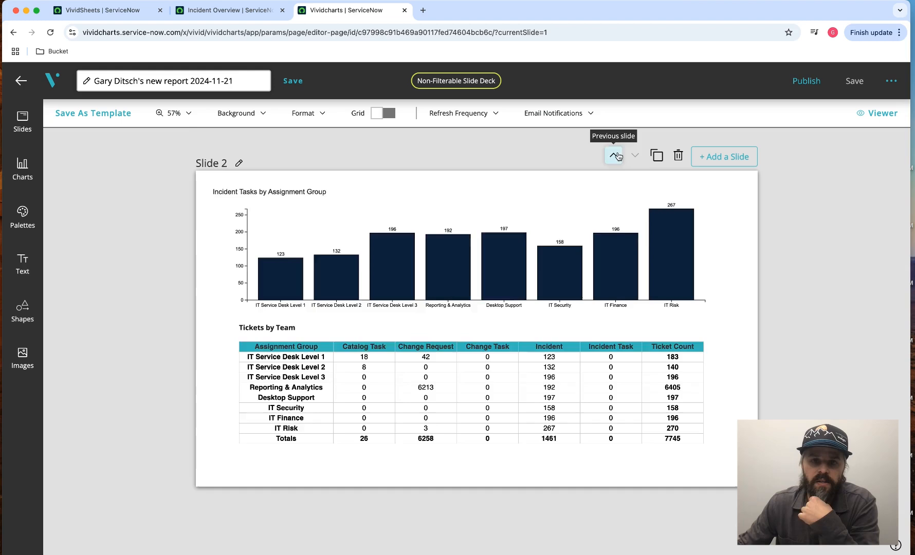
{"action": "left_click", "coordinate": [614, 163]}
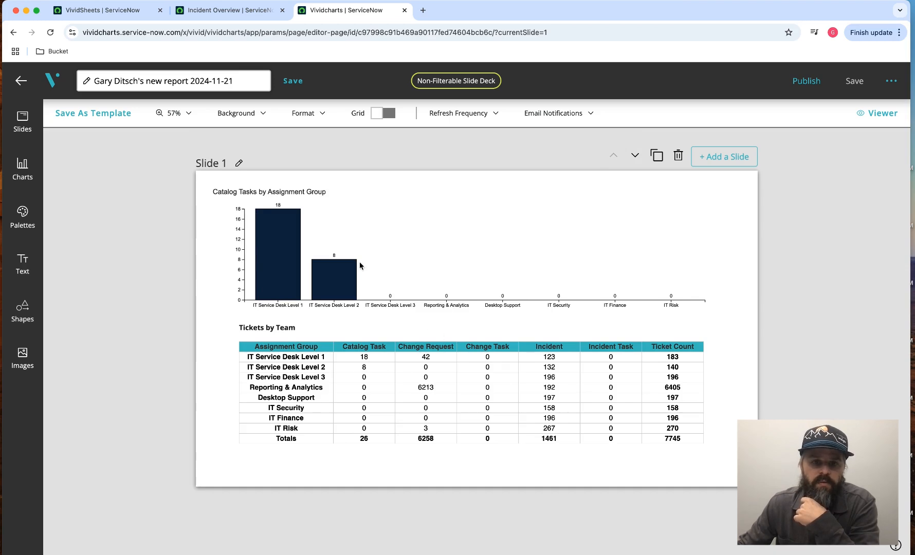
{"action": "left_click", "coordinate": [635, 155]}
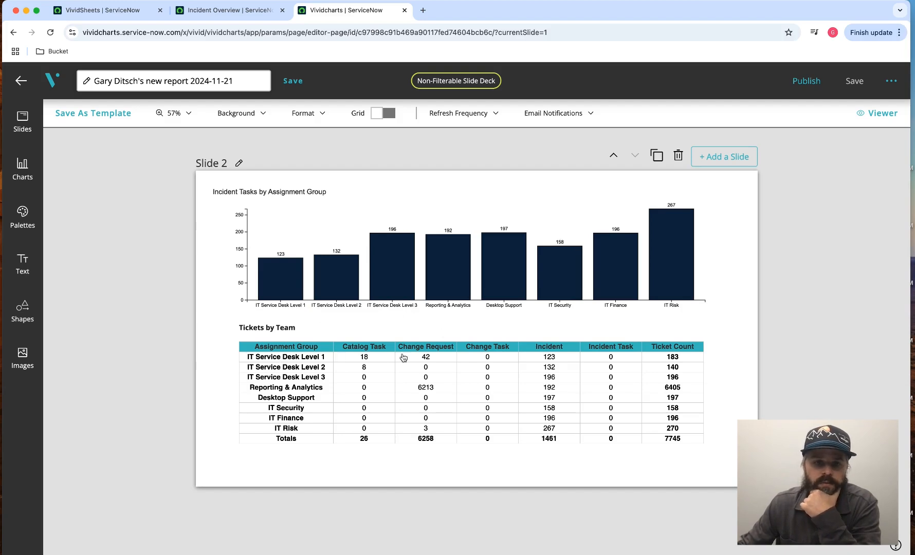
{"action": "left_click", "coordinate": [657, 156]}
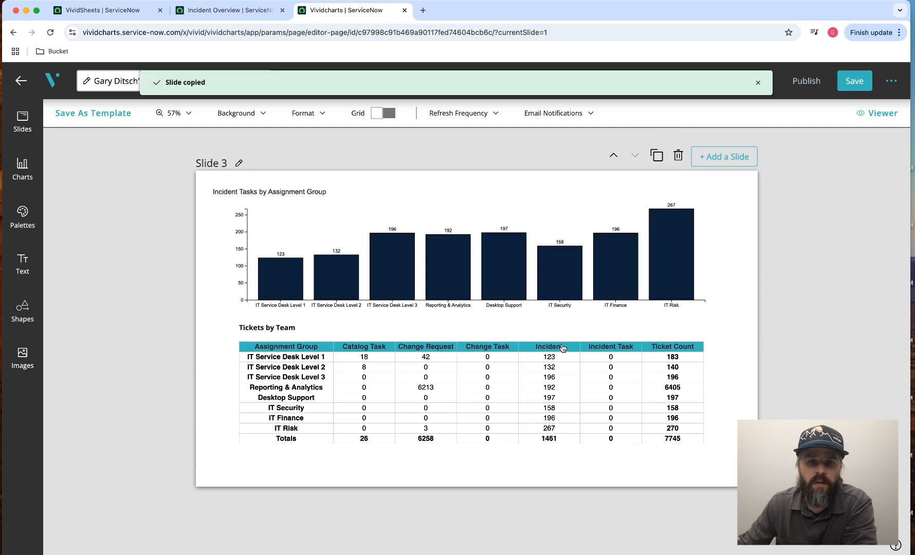
- Set the labels range of the bar chart on Slide 3 to A2:F2 after checking the source VividSheet's columns
{"action": "left_click", "coordinate": [475, 280]}
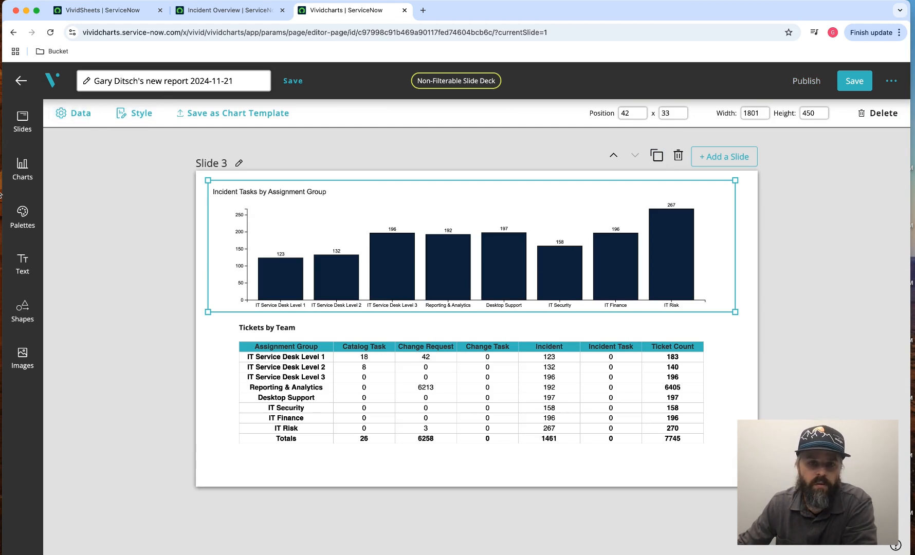
{"action": "left_click", "coordinate": [89, 119]}
{"action": "left_click", "coordinate": [69, 266]}
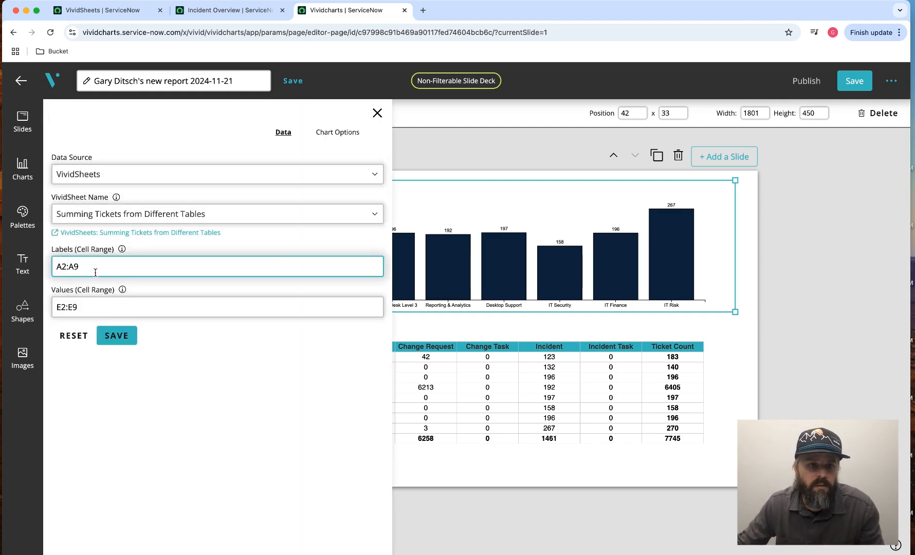
{"action": "left_click", "coordinate": [124, 14]}
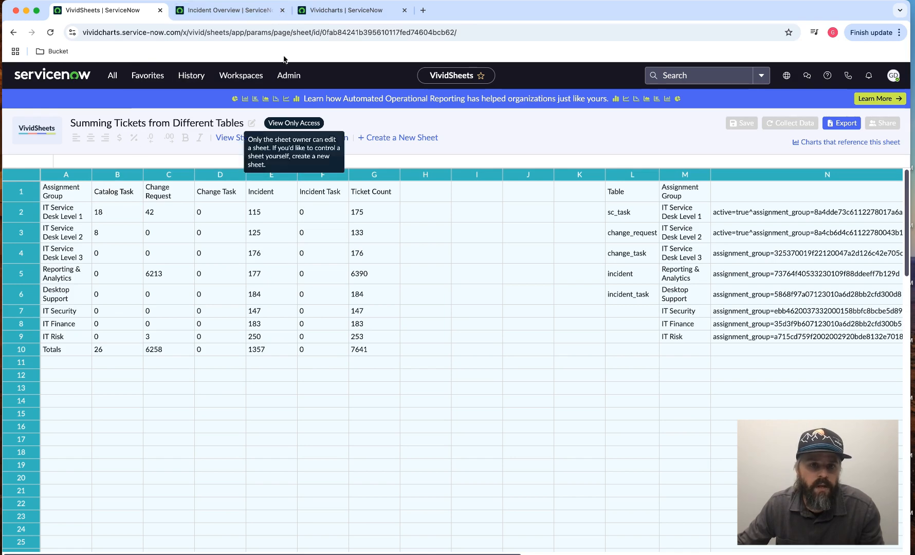
{"action": "left_click", "coordinate": [327, 11]}
{"action": "left_click", "coordinate": [65, 270]}
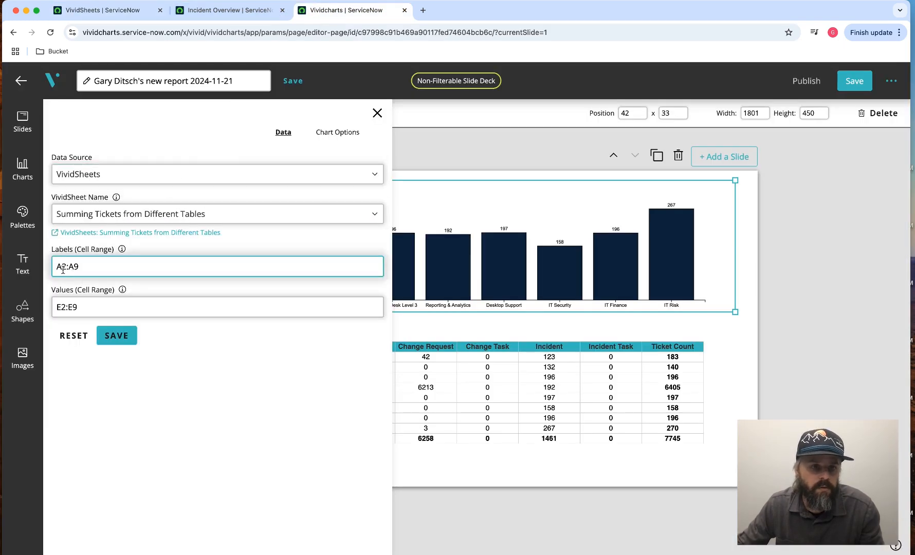
{"action": "key", "text": "Right"}
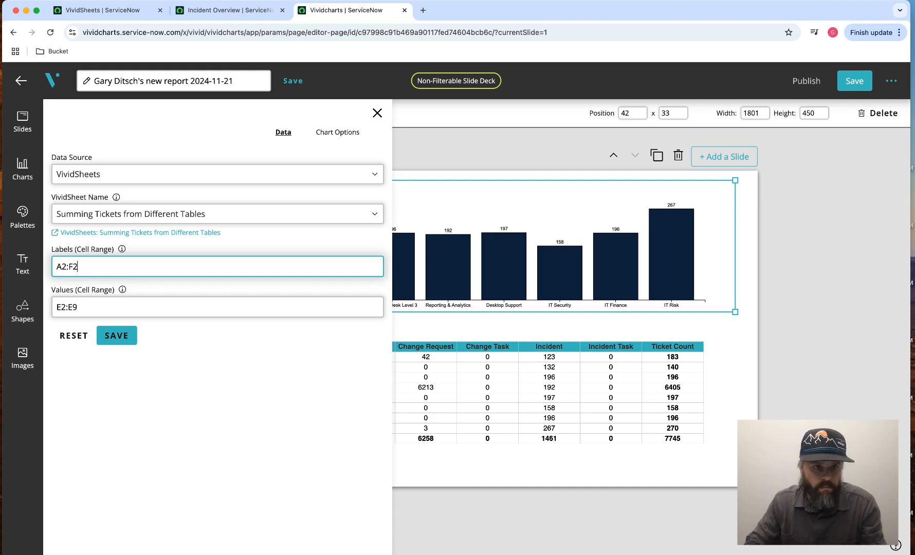
- Set the values range of the Slide 3 bar chart to B2:F2
{"action": "left_click", "coordinate": [60, 308]}
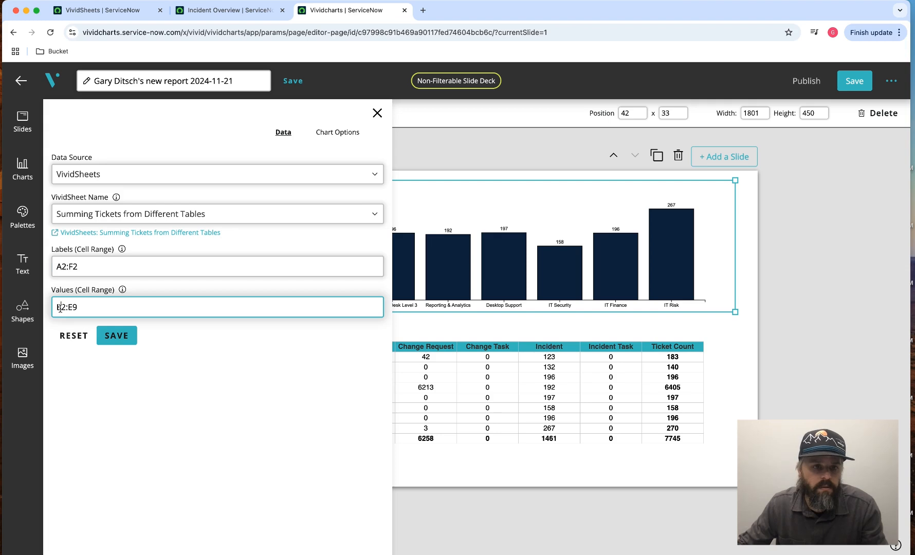
{"action": "key", "text": "BackSpace"}
{"action": "type", "text": "B"}
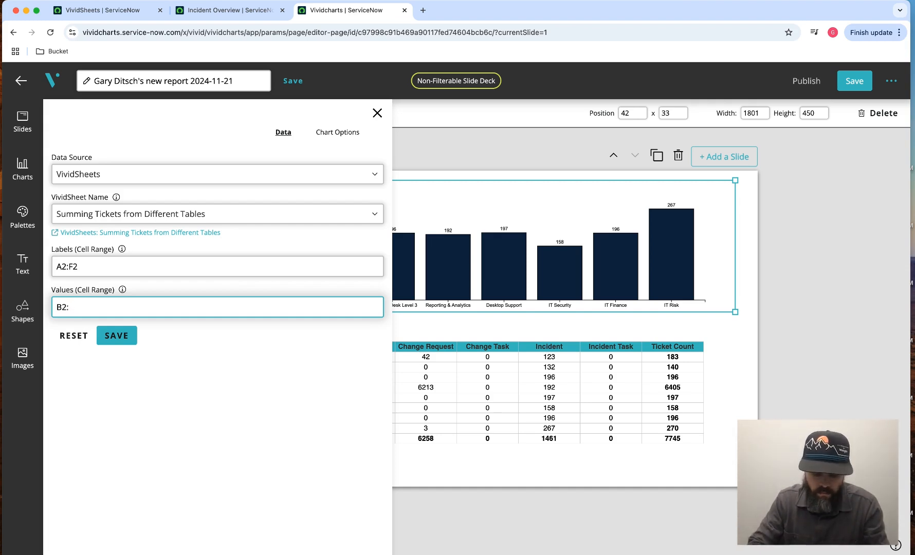
{"action": "type", "text": "F2"}
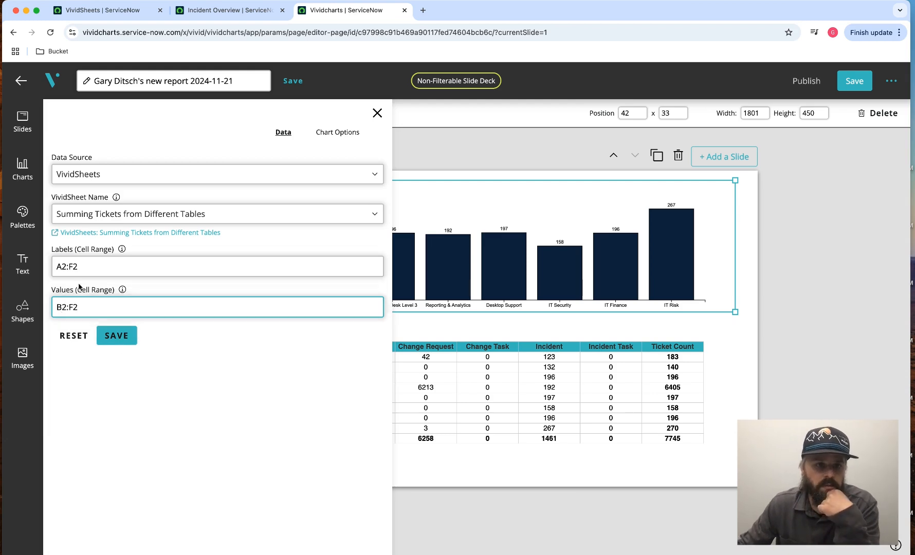
- Correct the Slide 3 bar chart's labels range to the header cells B1:F1 and save the chart data
{"action": "left_click", "coordinate": [66, 265]}
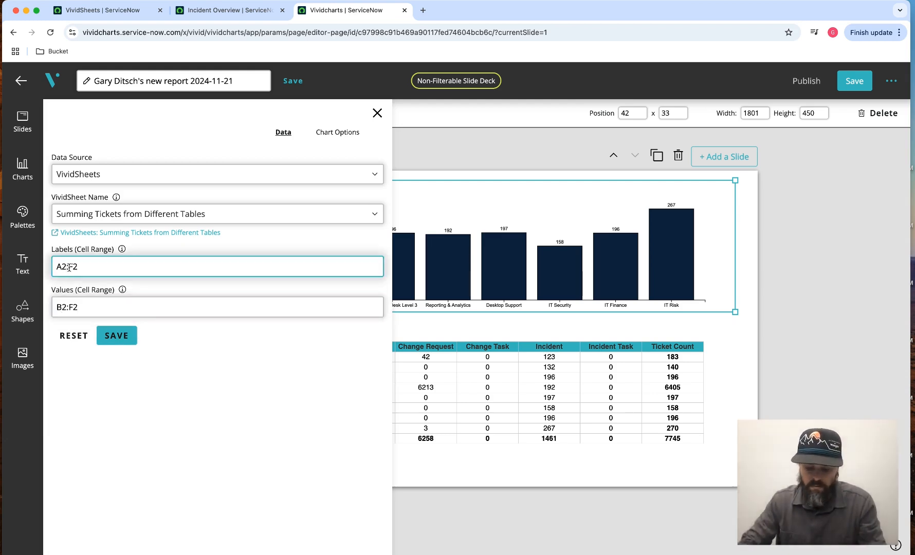
{"action": "key", "text": "BackSpace"}
{"action": "type", "text": "1"}
{"action": "key", "text": "BackSpace"}
{"action": "key", "text": "BackSpace"}
{"action": "type", "text": "B1:F1"}
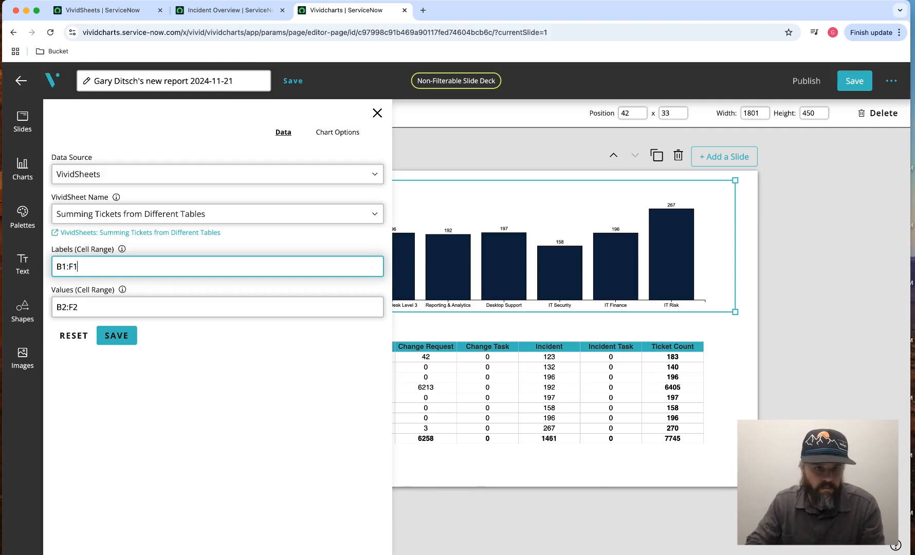
{"action": "left_click", "coordinate": [116, 336]}
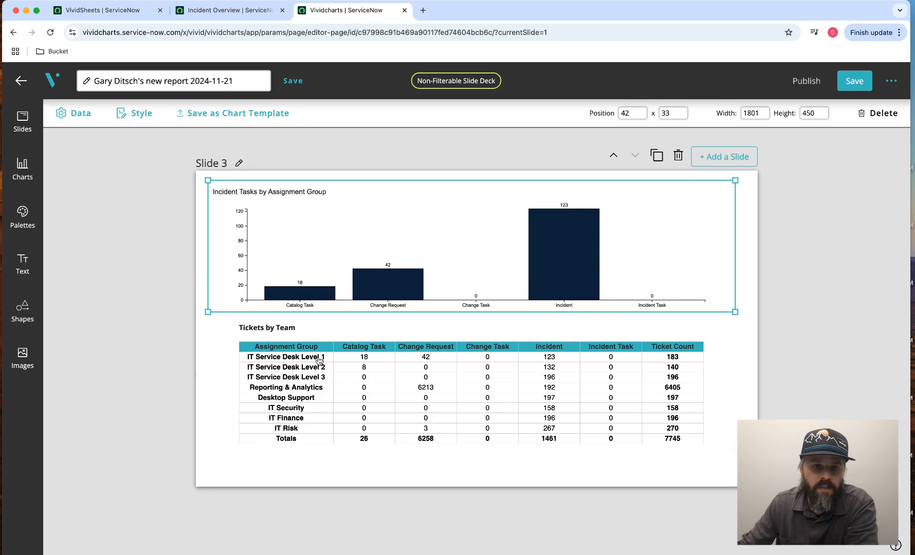
- Change the Slide 3 bar chart's title to "Task Type Counts for IT Service Desk Level 1"
{"action": "left_click", "coordinate": [143, 115]}
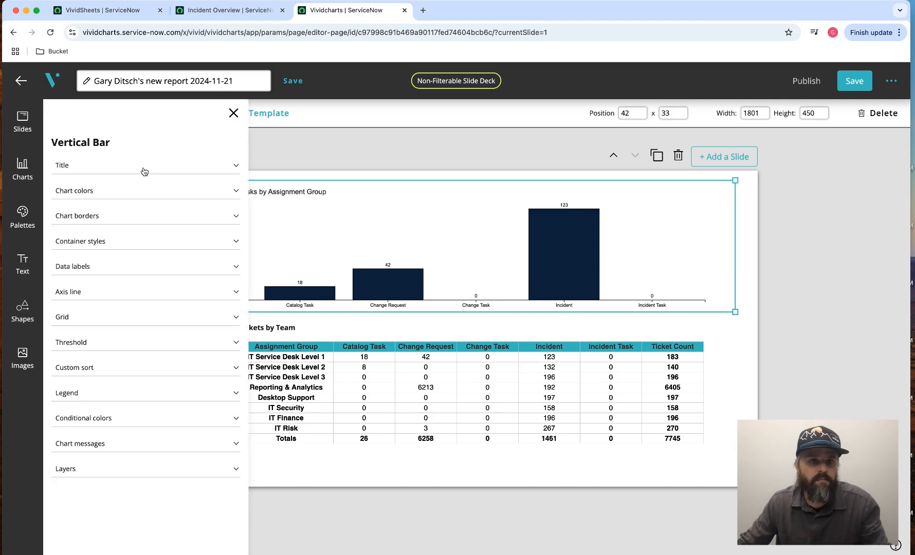
{"action": "left_click", "coordinate": [143, 165]}
{"action": "triple_click", "coordinate": [98, 239]}
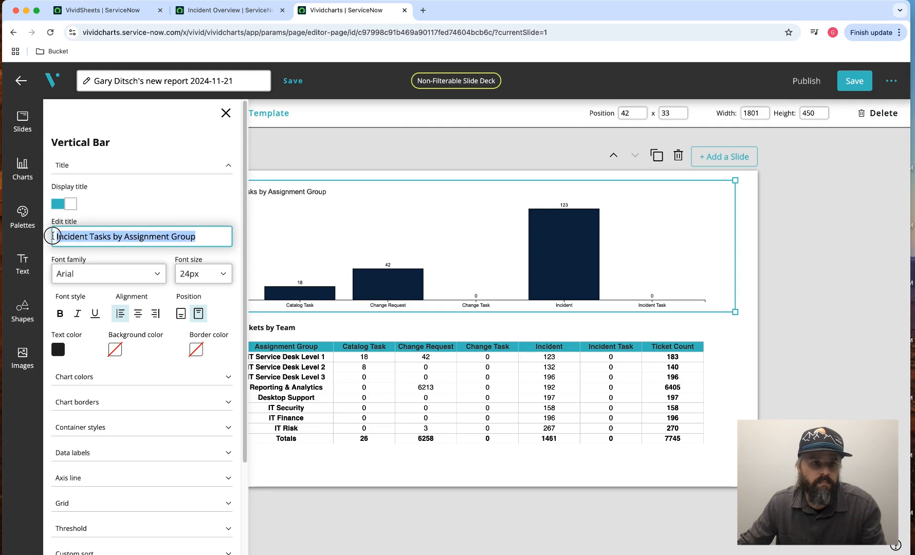
{"action": "key", "text": "BackSpace"}
{"action": "type", "text": "IT"}
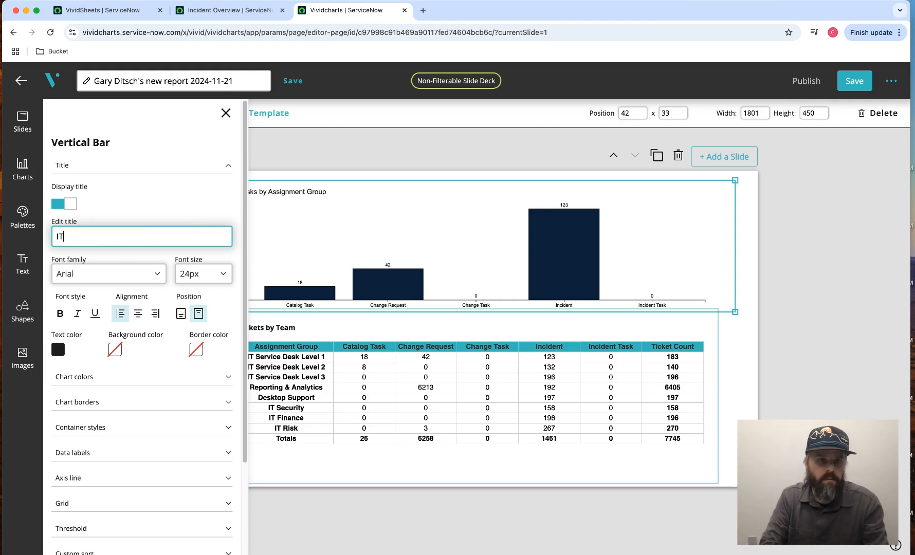
{"action": "type", "text": " Service Desk Level 1"}
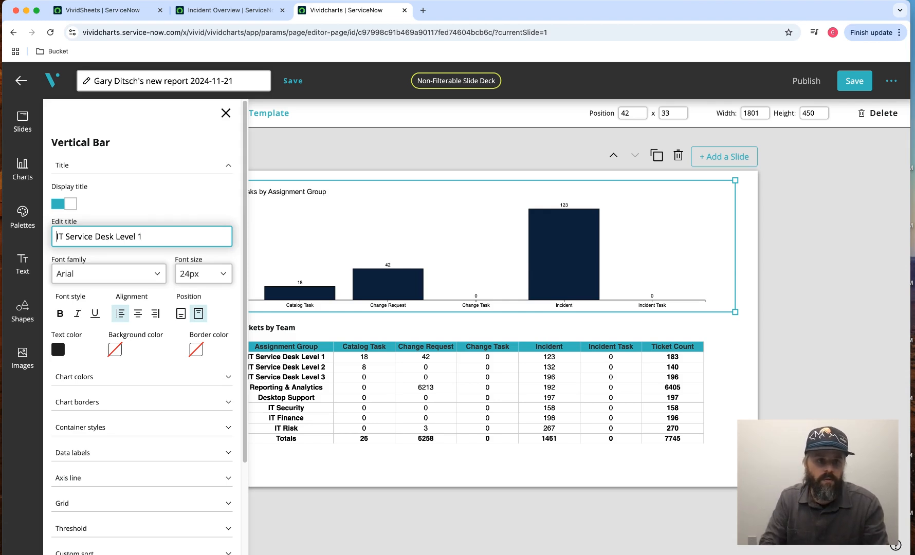
{"action": "type", "text": "Task "}
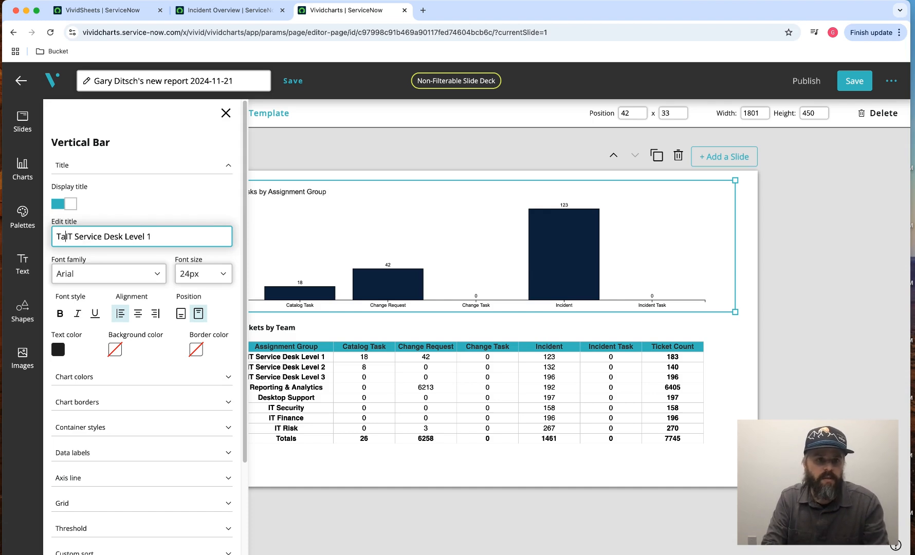
{"action": "type", "text": "Cou"}
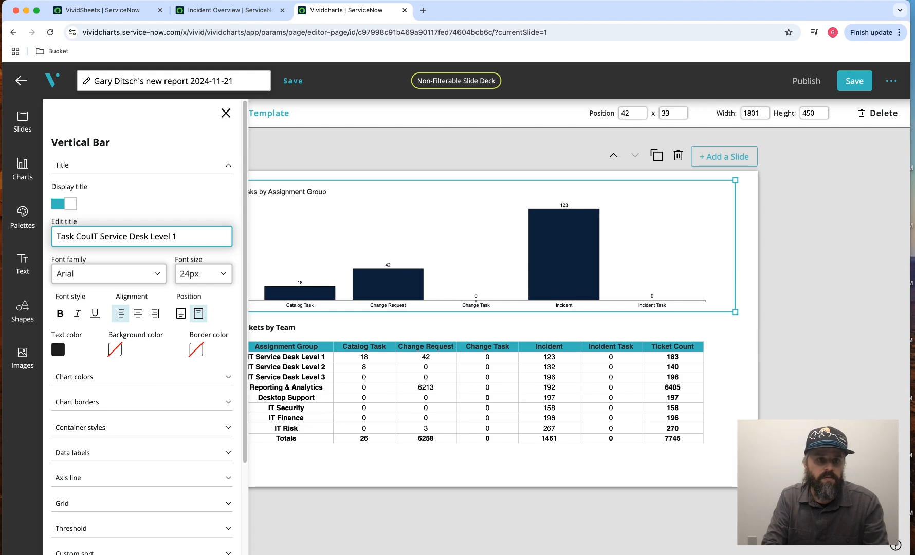
{"action": "key", "text": "BackSpace"}
{"action": "key", "text": "BackSpace"}
{"action": "key", "text": "BackSpace"}
{"action": "type", "text": "Type "}
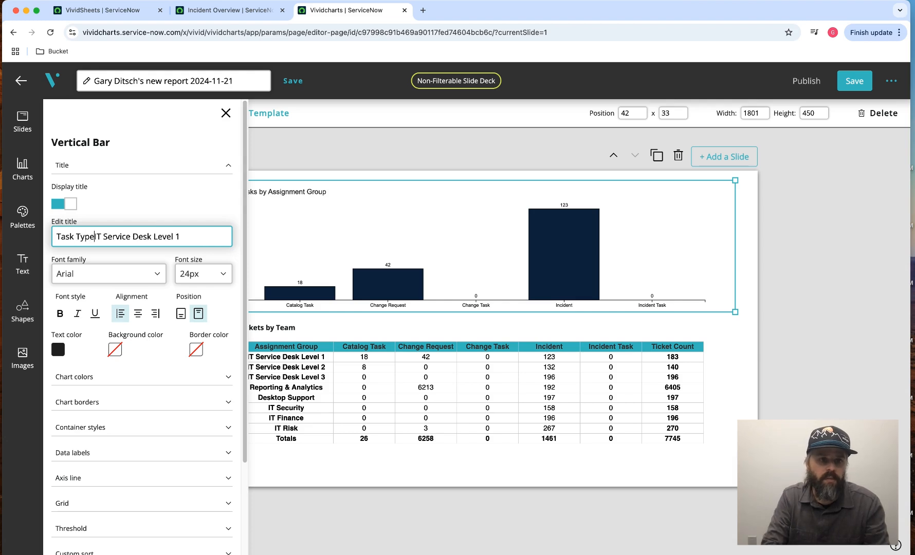
{"action": "type", "text": "Counts "}
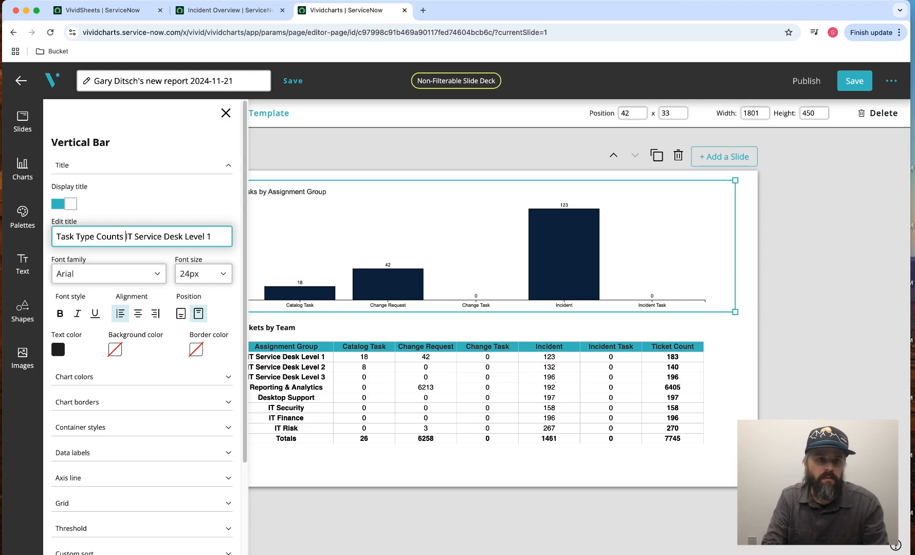
{"action": "type", "text": "for"}
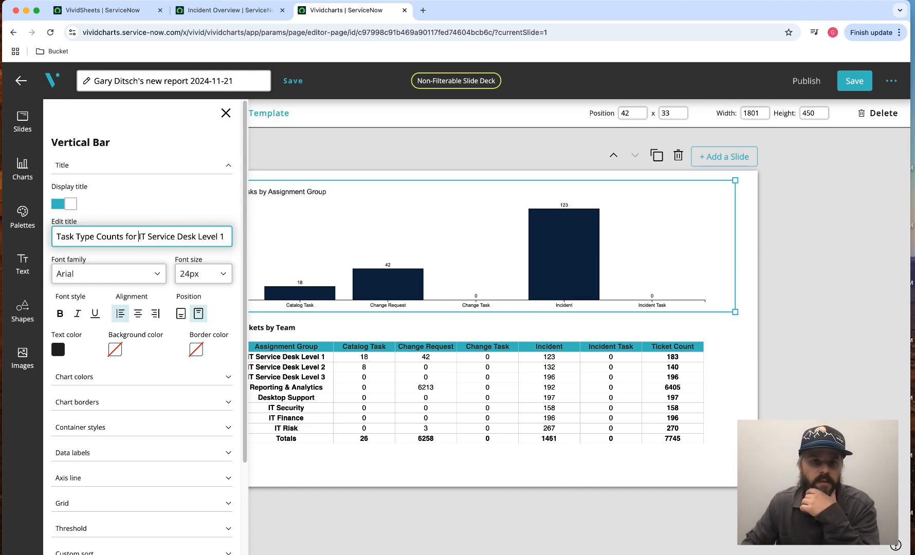
{"action": "left_click", "coordinate": [110, 166]}
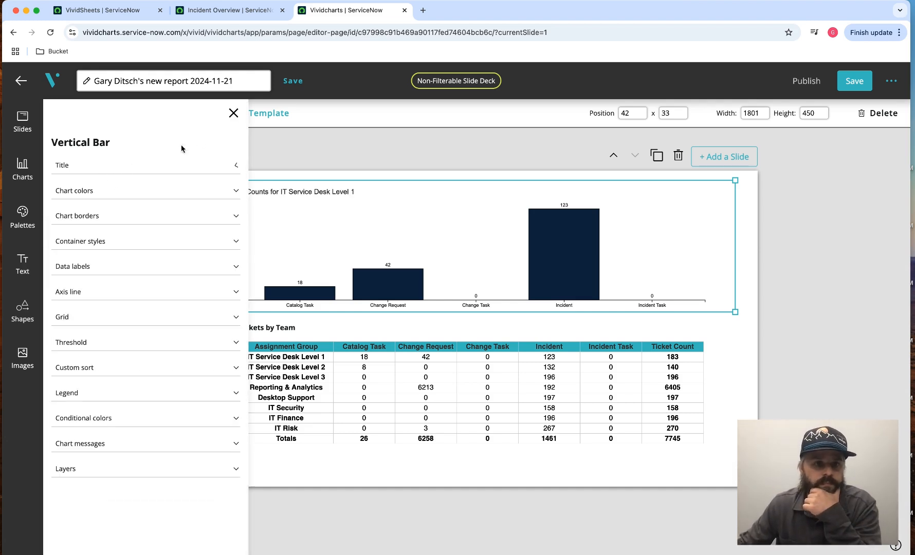
- Close the bar chart's style settings, then save and publish the slide deck
{"action": "left_click", "coordinate": [234, 114]}
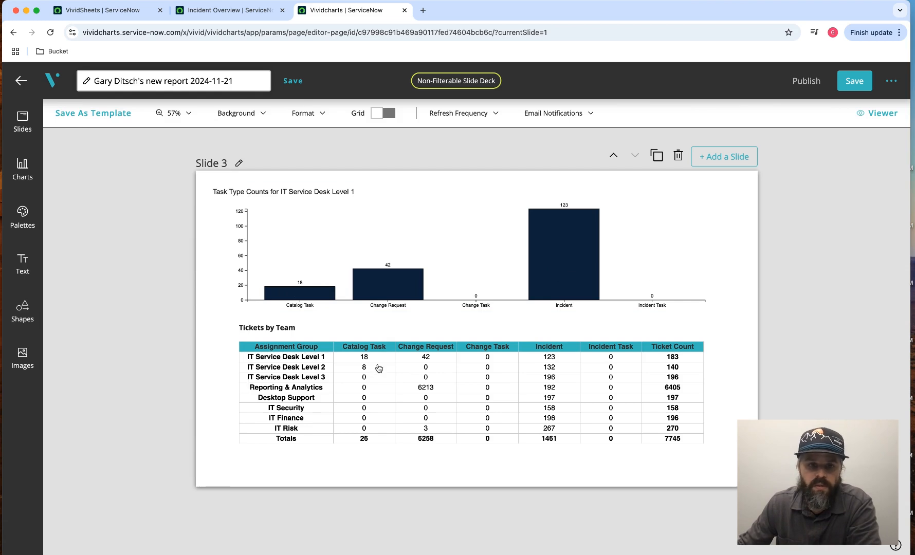
{"action": "left_click", "coordinate": [852, 83]}
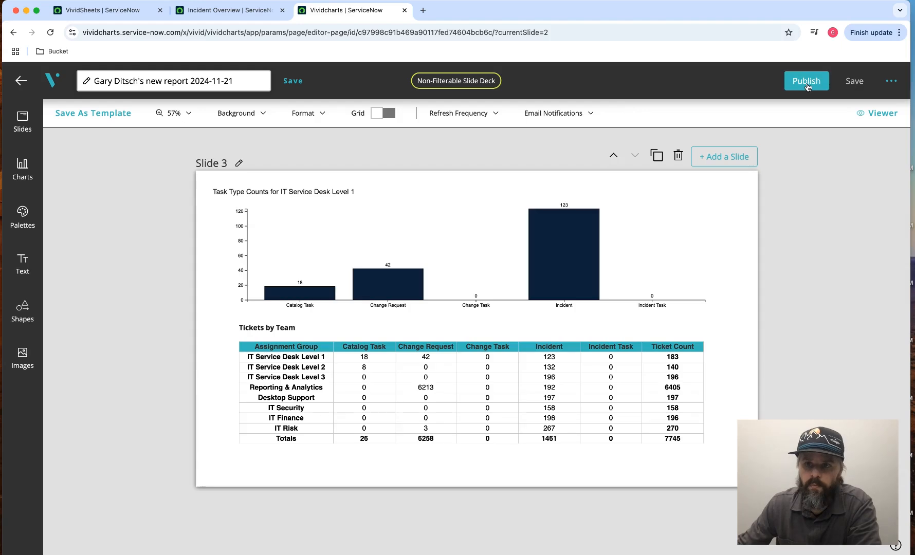
{"action": "left_click", "coordinate": [807, 83]}
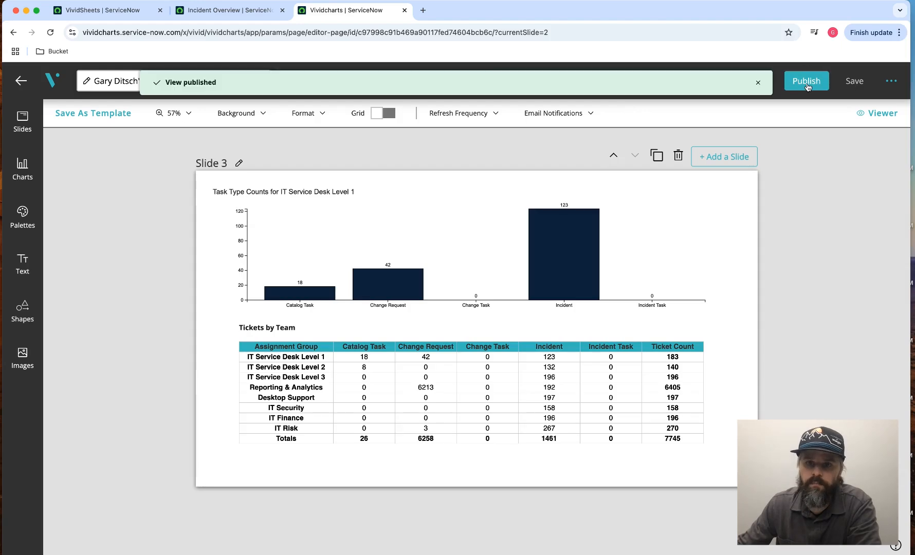
- Open the published deck in the viewer and page through all three slides to review their bar charts and tables
{"action": "left_click", "coordinate": [876, 116]}
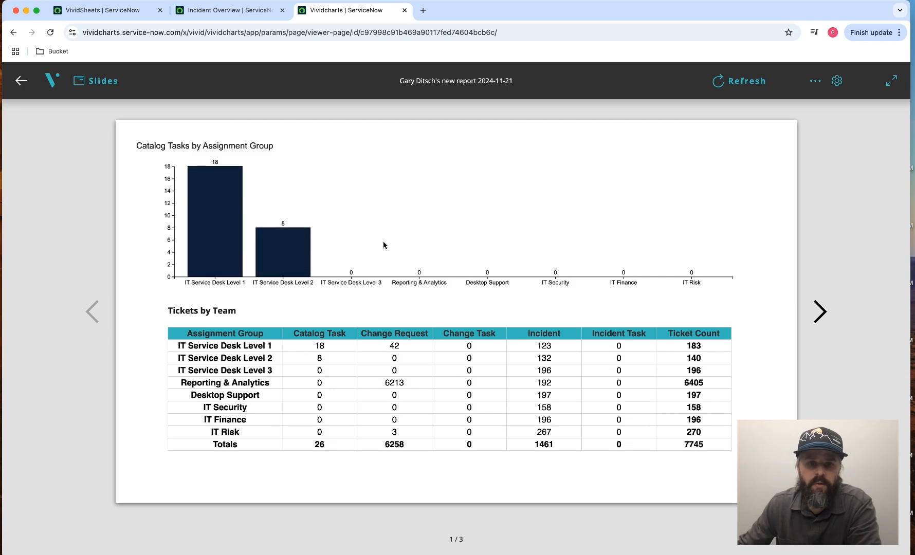
{"action": "left_click", "coordinate": [820, 312]}
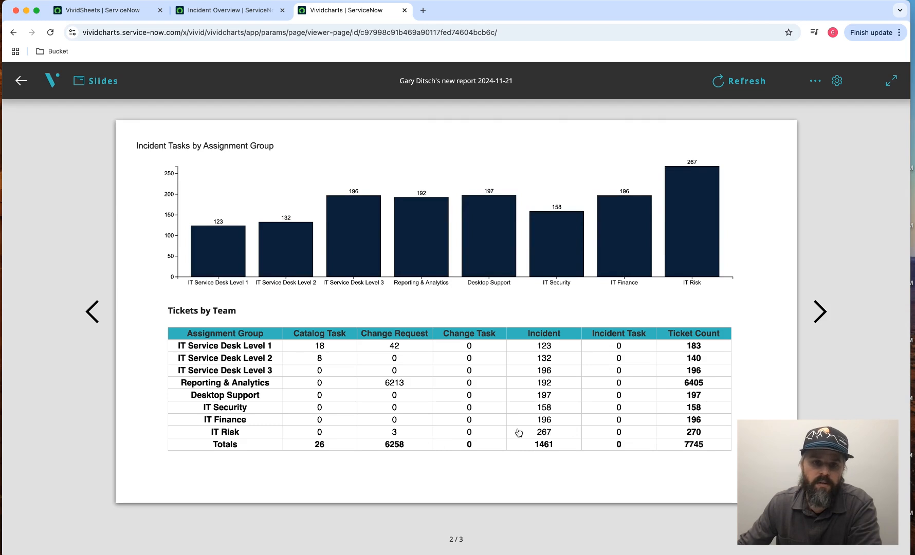
{"action": "left_click", "coordinate": [824, 321]}
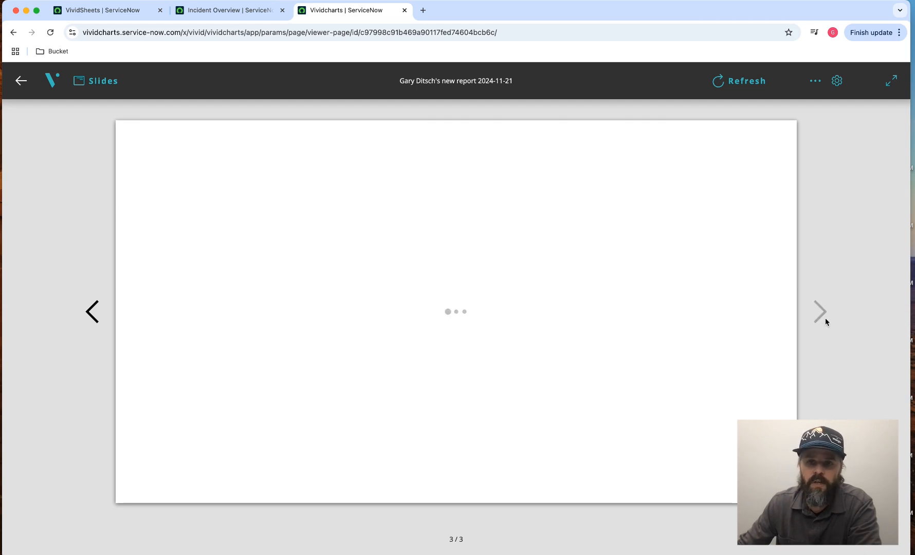